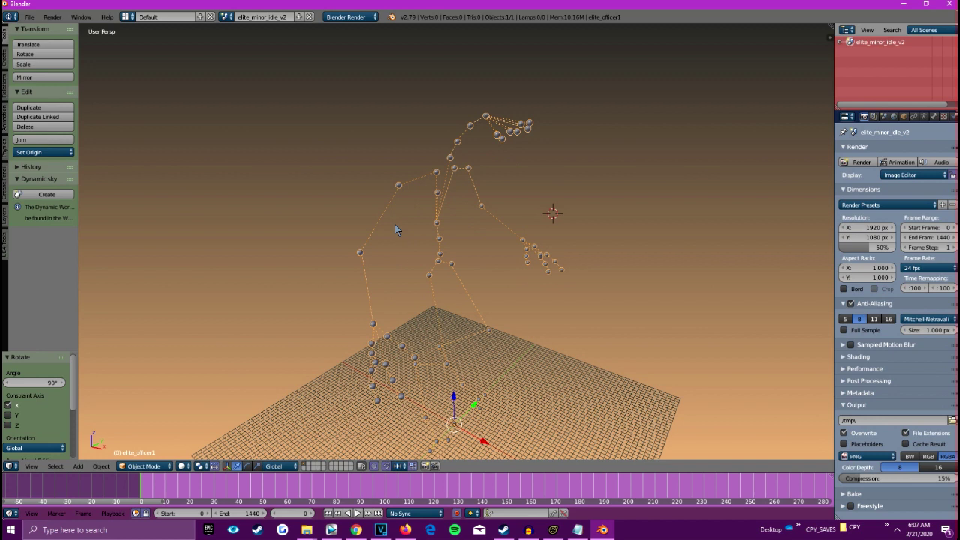
# - Examine the elite_officer1 armature's bones from the front, side and above
pyautogui.moveTo(311, 332); pyautogui.dragTo(421, 250, button='middle')
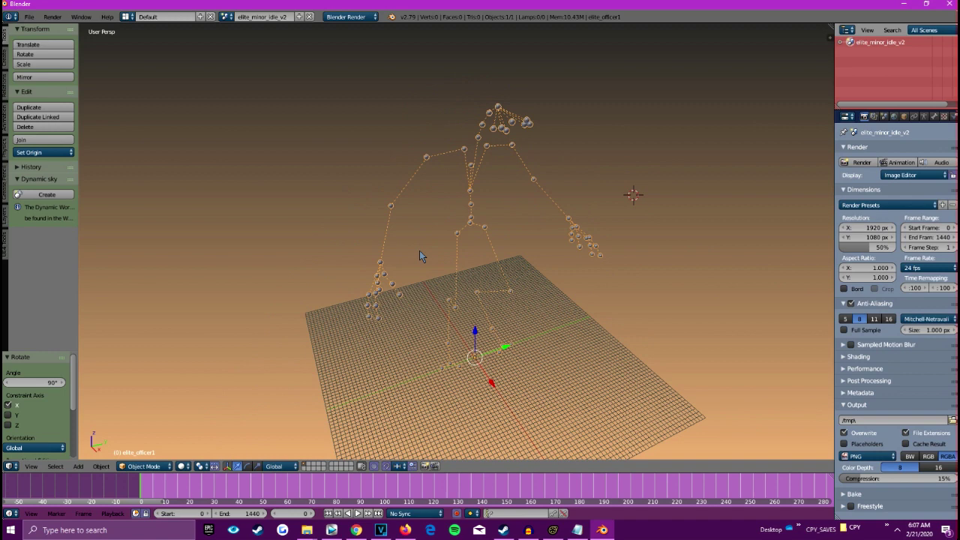
pyautogui.moveTo(345, 245); pyautogui.dragTo(440, 223, button='middle')
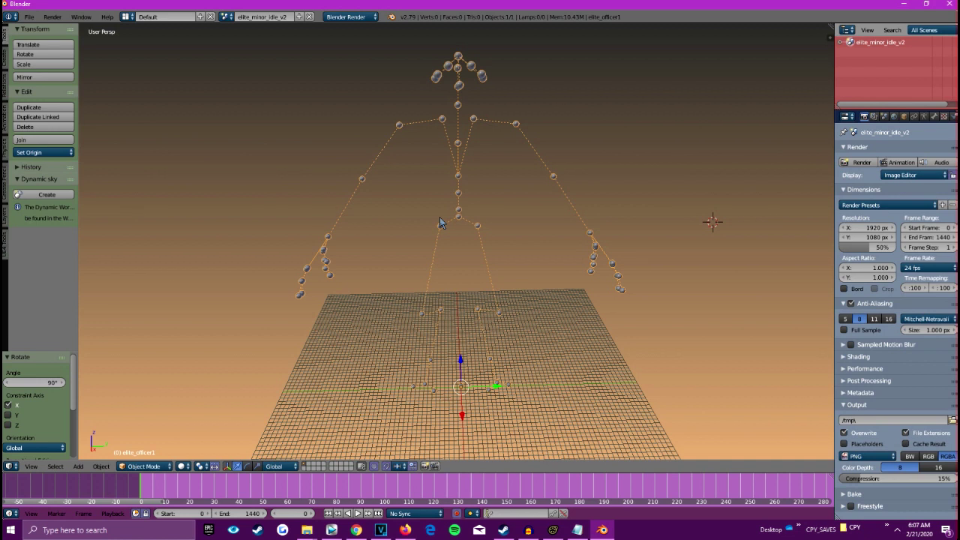
pyautogui.moveTo(438, 241); pyautogui.dragTo(482, 285, button='middle')
pyautogui.moveTo(383, 305); pyautogui.dragTo(440, 234, button='middle')
pyautogui.press('Tab')
pyautogui.press('Tab')
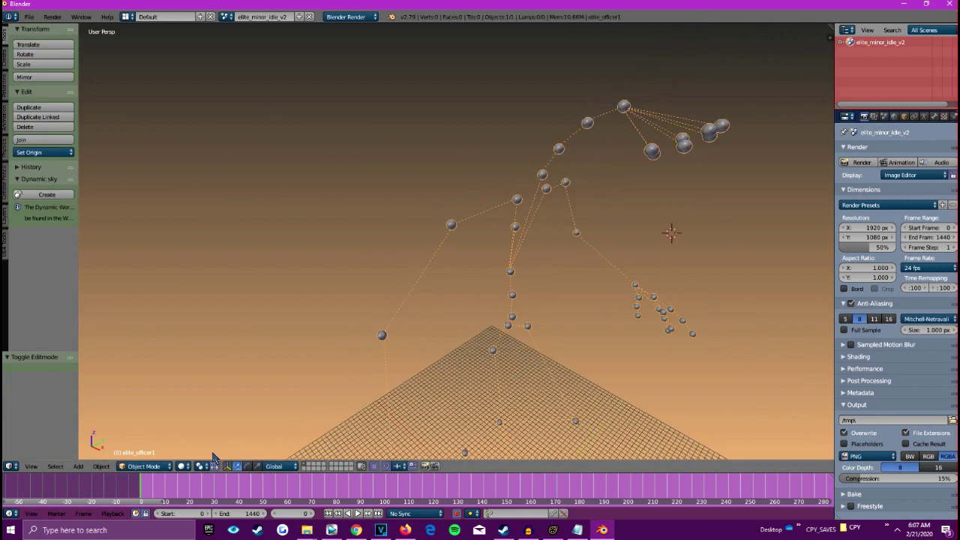
# - Inspect the elite_officer1 bones in Edit Mode, focusing on b_r_upperarm, and return to Object Mode
pyautogui.click(144, 466)
pyautogui.click(139, 442)
pyautogui.moveTo(324, 309); pyautogui.dragTo(375, 188, button='middle')
pyautogui.rightClick(412, 309)
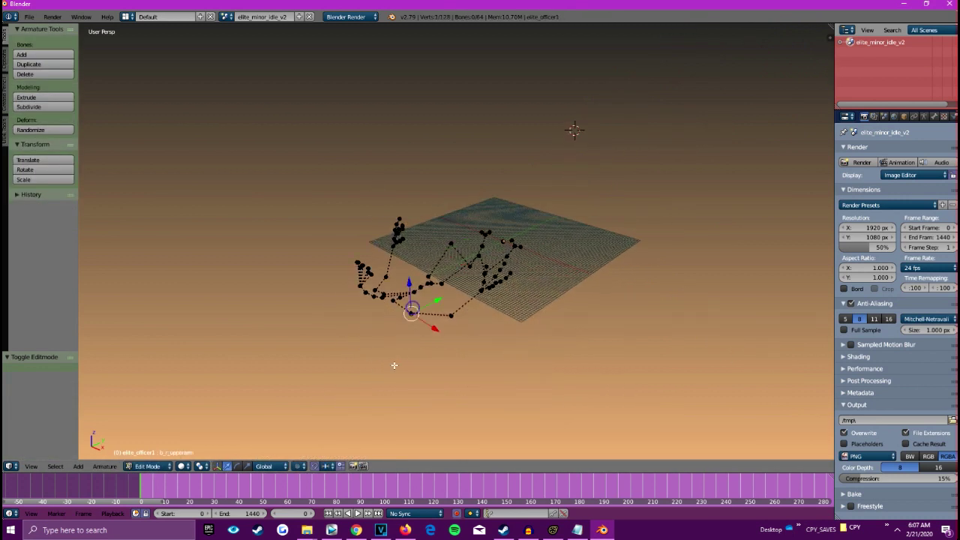
pyautogui.moveTo(394, 366); pyautogui.dragTo(402, 235, button='middle')
pyautogui.press('KP_Decimal')
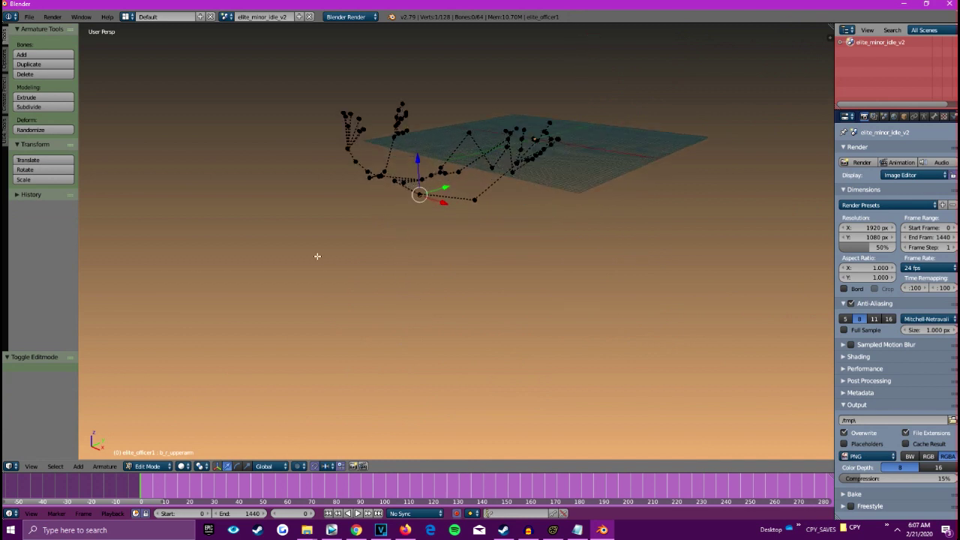
pyautogui.moveTo(475, 91); pyautogui.dragTo(480, 222, button='middle')
pyautogui.moveTo(411, 208); pyautogui.dragTo(472, 273, button='middle')
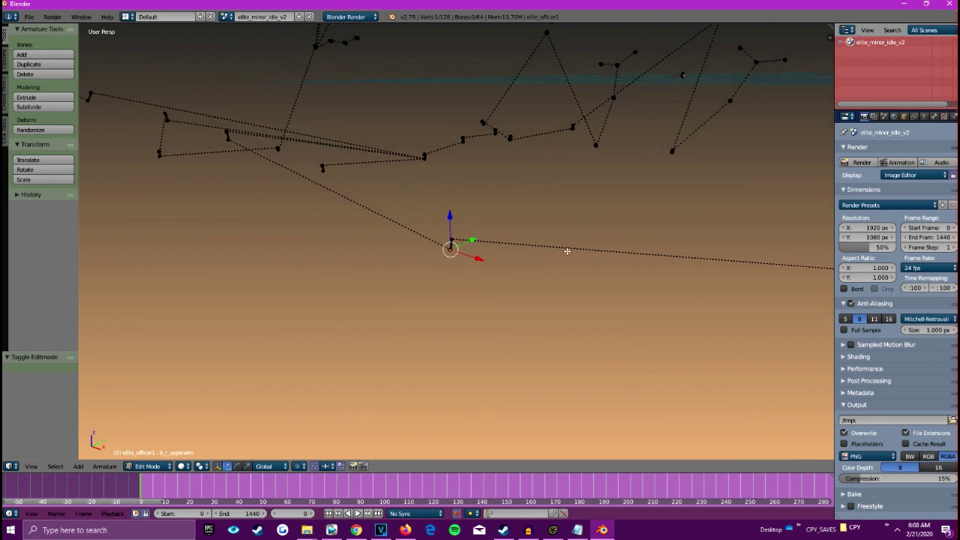
pyautogui.moveTo(567, 252); pyautogui.dragTo(559, 253, button='middle')
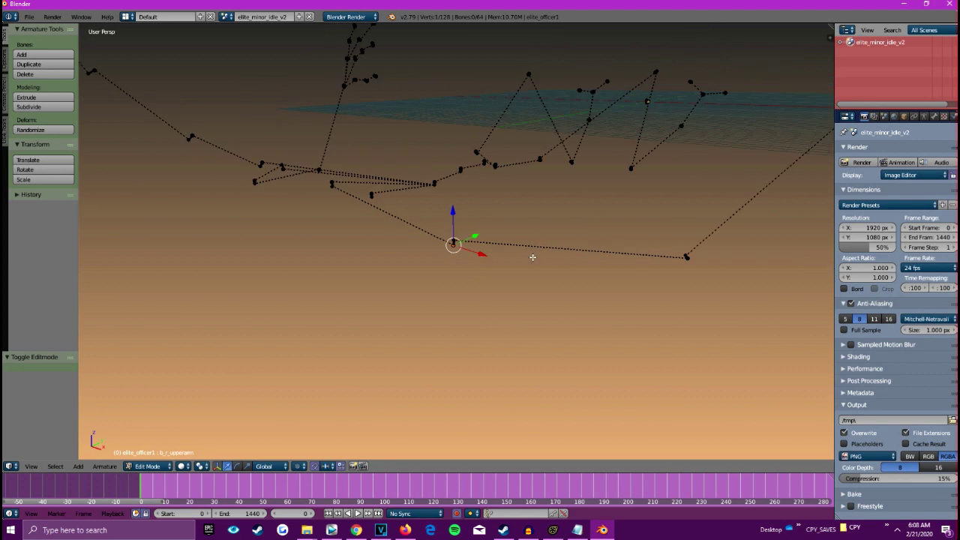
pyautogui.moveTo(536, 256); pyautogui.dragTo(474, 183, button='middle')
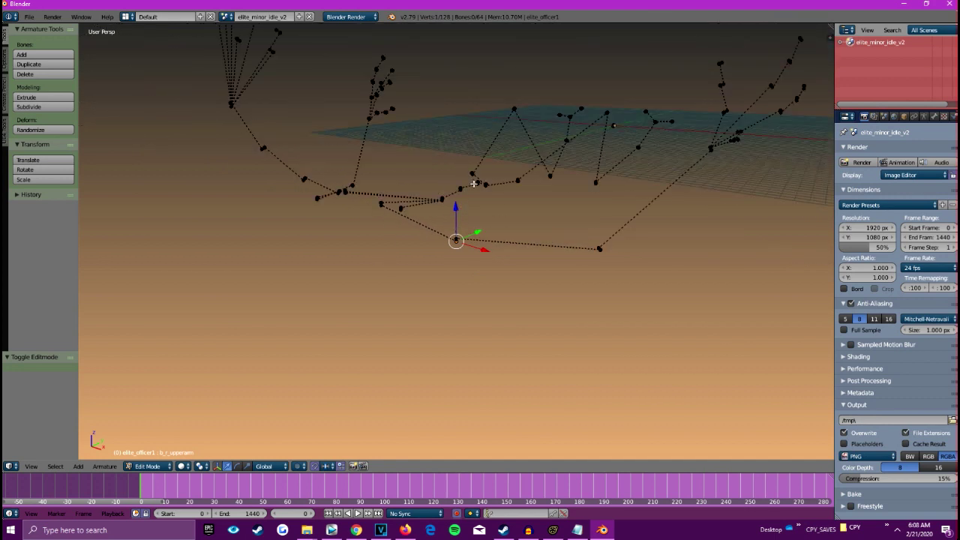
pyautogui.scroll(-7, 475, 188)
pyautogui.moveTo(427, 257); pyautogui.dragTo(407, 305, button='middle')
pyautogui.press('Tab')
pyautogui.moveTo(442, 236); pyautogui.dragTo(445, 215, button='middle')
pyautogui.scroll(5, 446, 218)
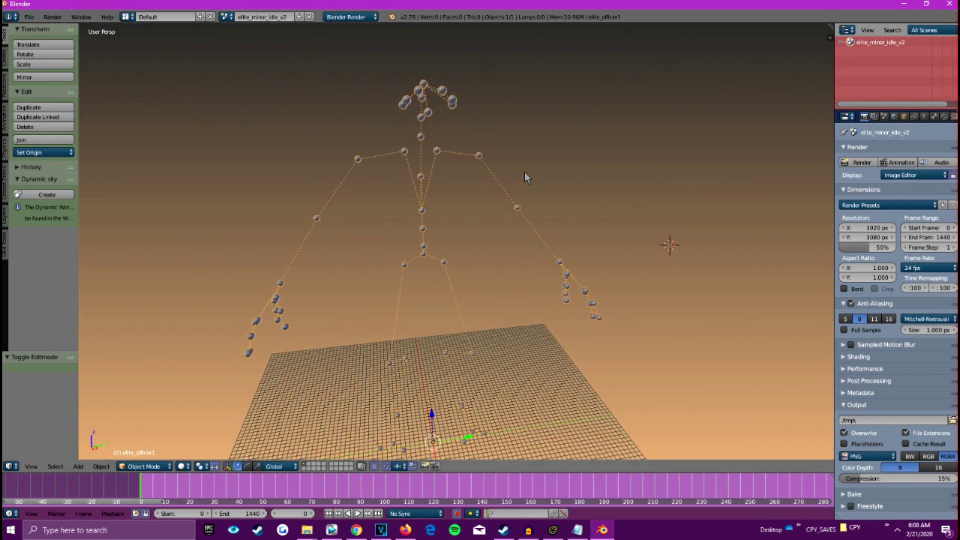
# - Try rotating the elite_officer1 armature 90° about the global Y axis, and undo the rotation
pyautogui.scroll(-2, 350, 103)
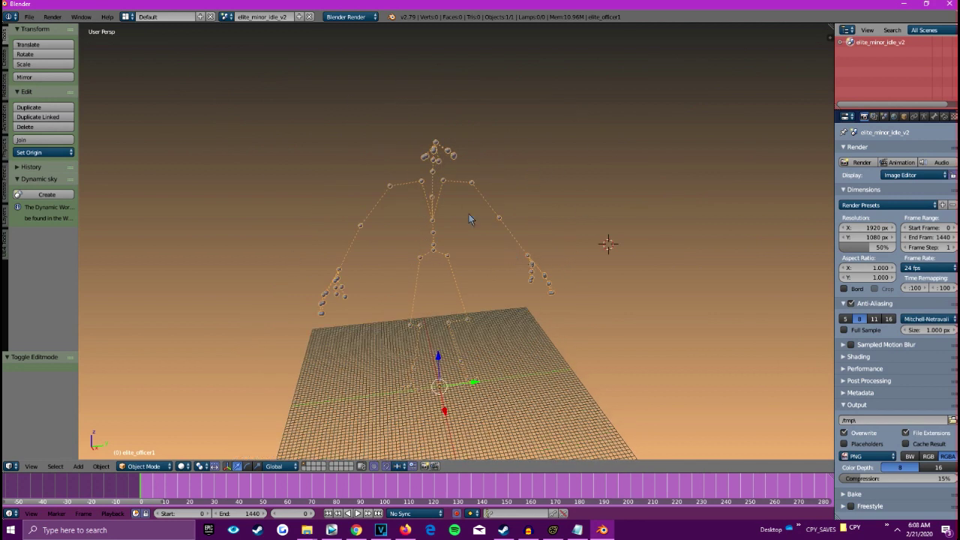
pyautogui.press('r')
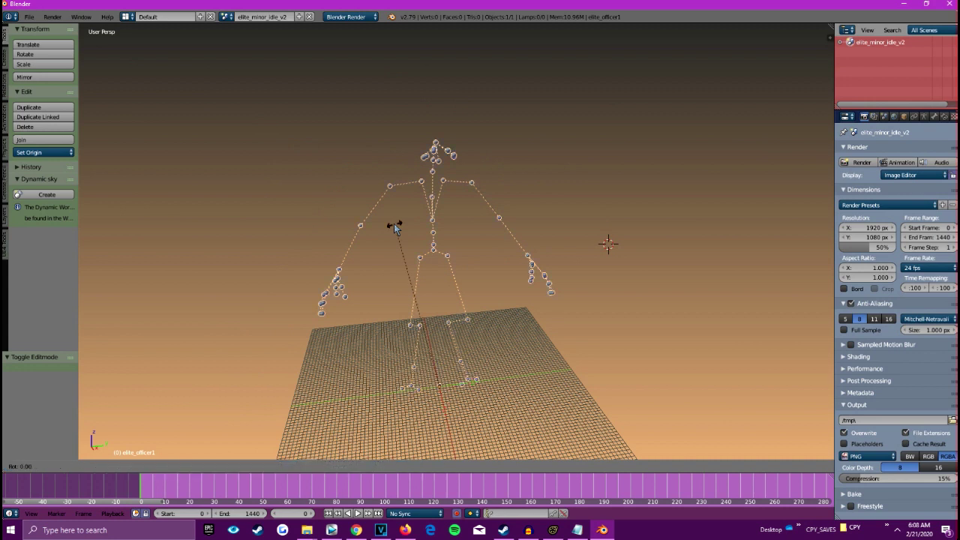
pyautogui.write('y')
pyautogui.write('90')
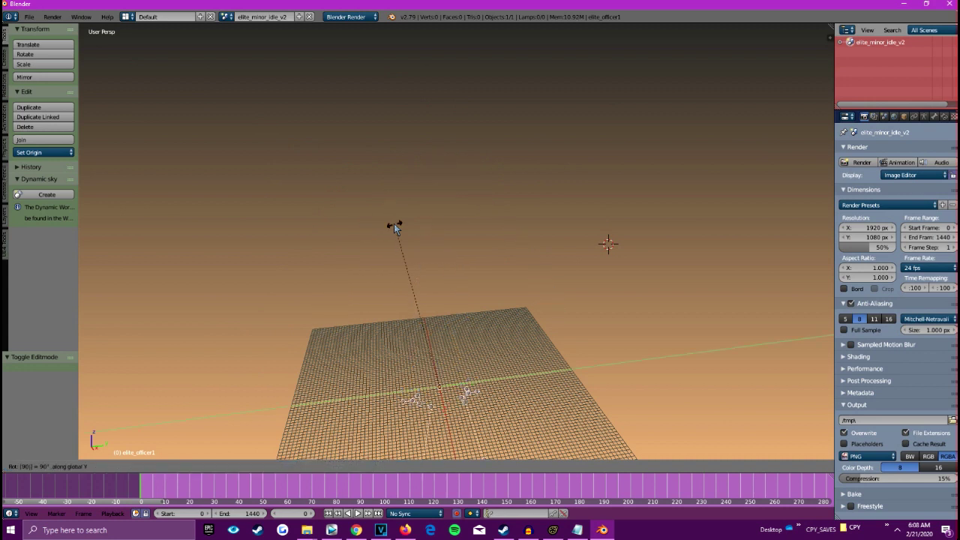
pyautogui.press('Return')
pyautogui.hotkey('ctrl', 'z')
# - Export the elite_officer1 armature as an FBX file to a folder on disk
pyautogui.moveTo(316, 229); pyautogui.dragTo(384, 205, button='middle')
pyautogui.moveTo(417, 285); pyautogui.dragTo(429, 278, button='middle')
pyautogui.scroll(-2, 453, 242)
pyautogui.moveTo(452, 246); pyautogui.dragTo(400, 235, button='middle')
pyautogui.click(29, 17)
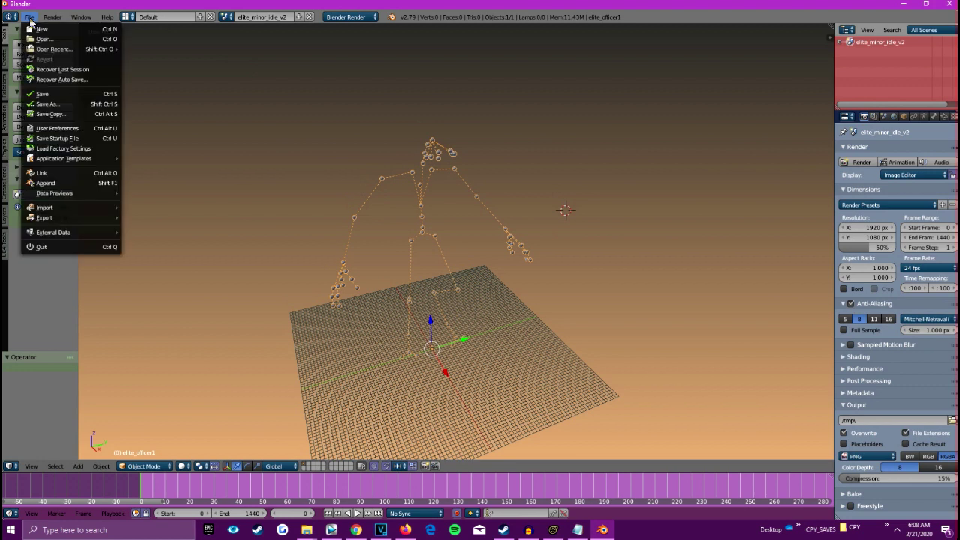
pyautogui.moveTo(92, 218)
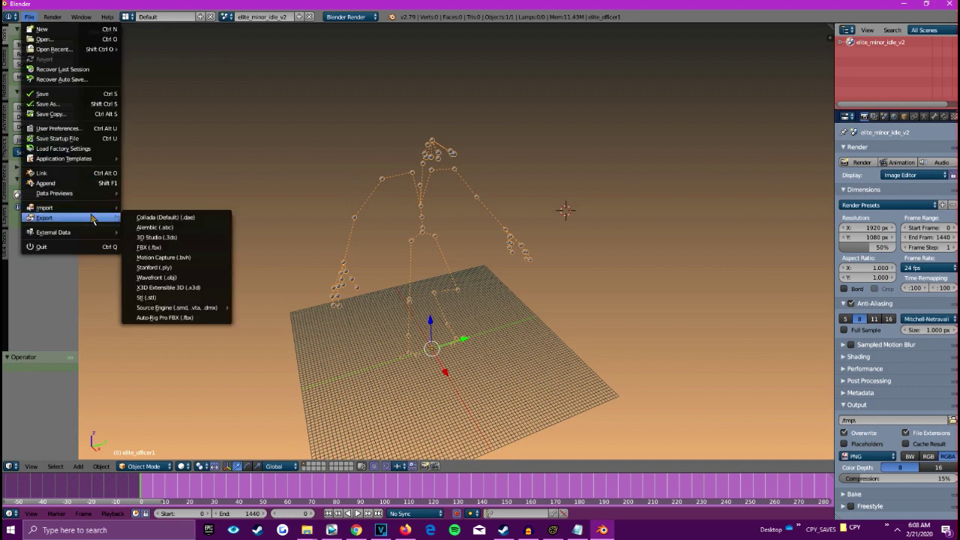
pyautogui.click(179, 247)
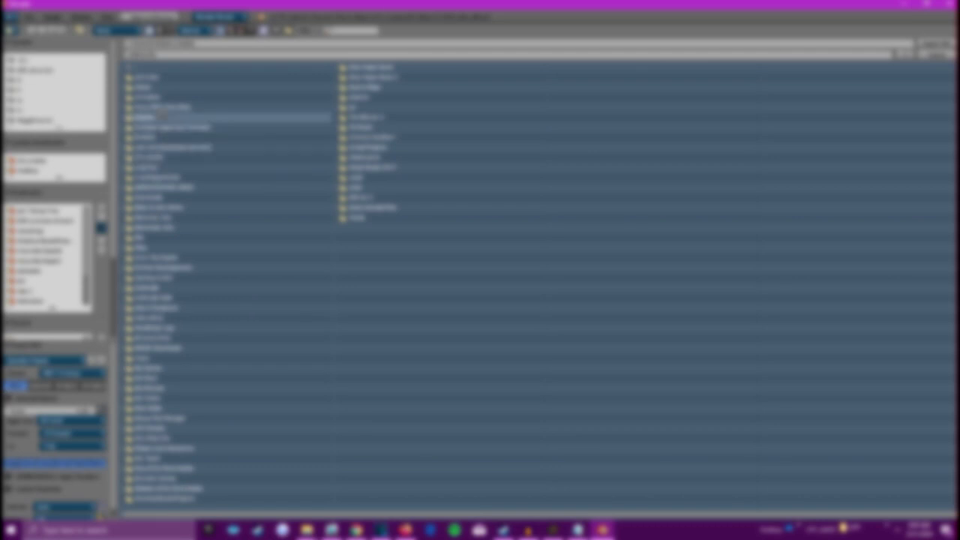
pyautogui.click(170, 187)
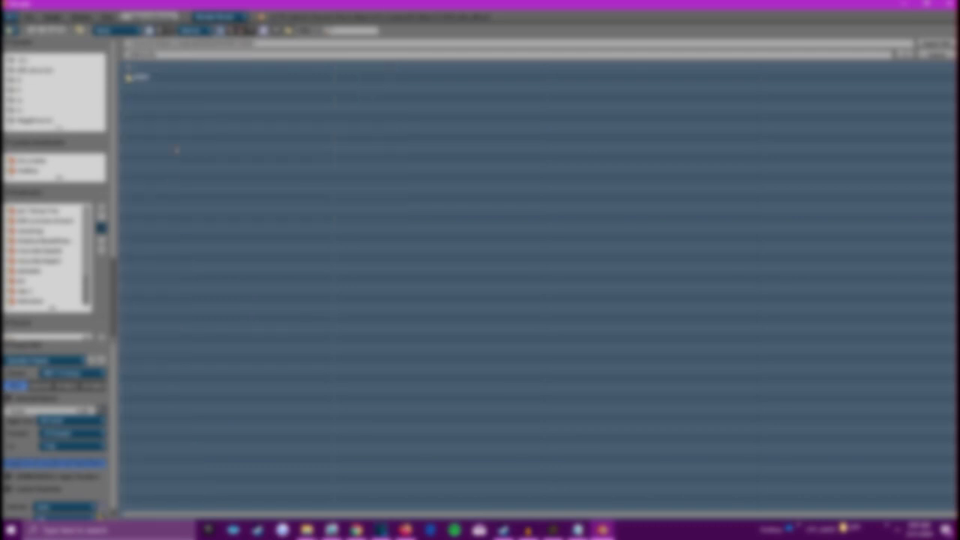
pyautogui.click(156, 79)
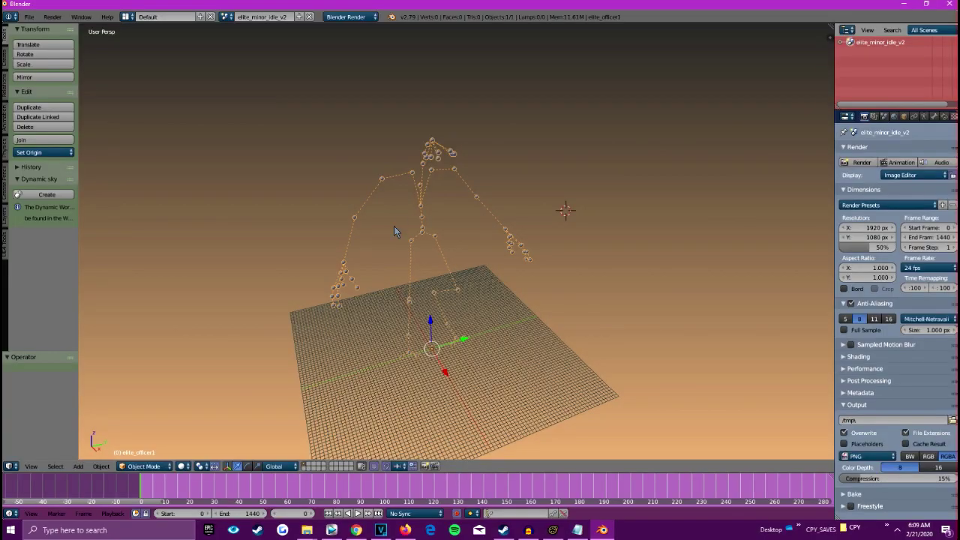
# - Delete the elite_officer1 armature from the scene
pyautogui.moveTo(397, 230); pyautogui.dragTo(369, 219, button='middle')
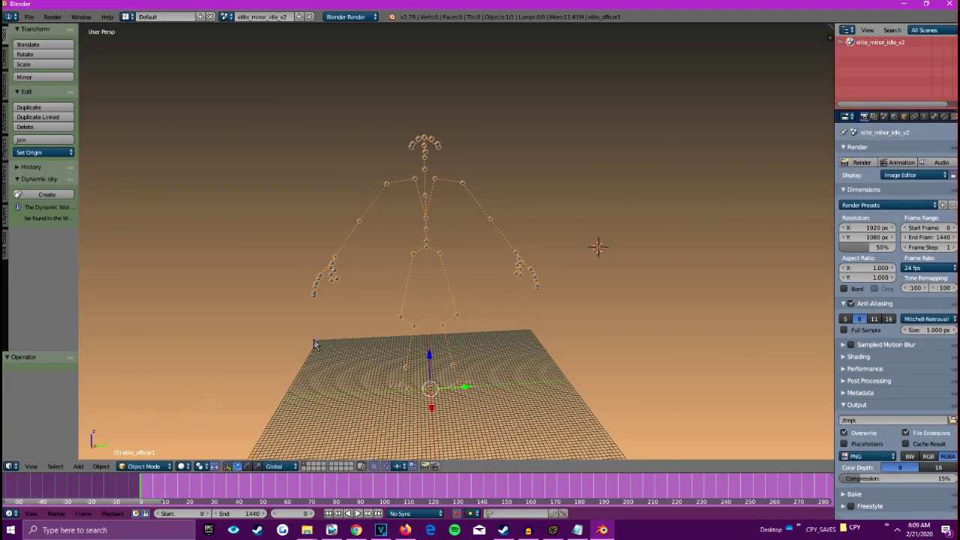
pyautogui.click(28, 17)
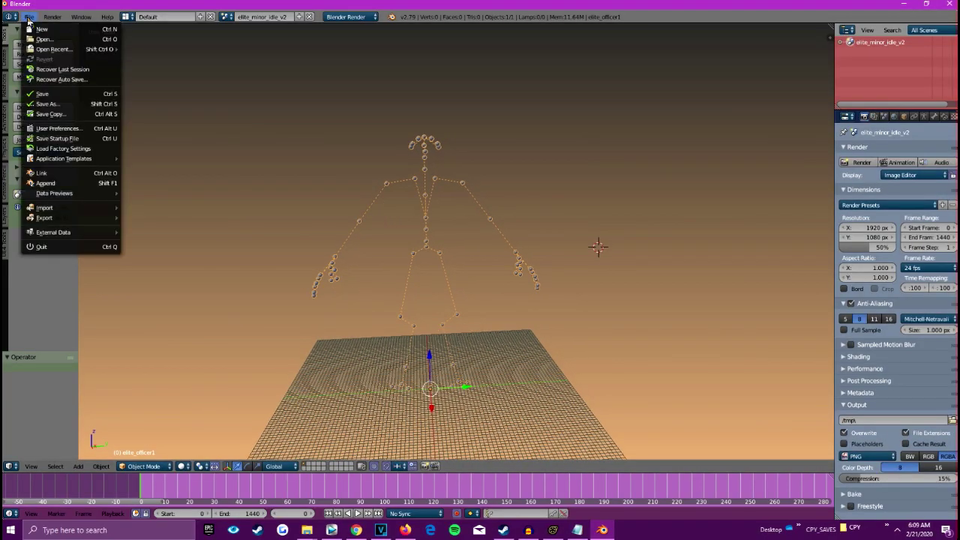
pyautogui.moveTo(376, 203); pyautogui.dragTo(375, 208, button='middle')
pyautogui.press('x')
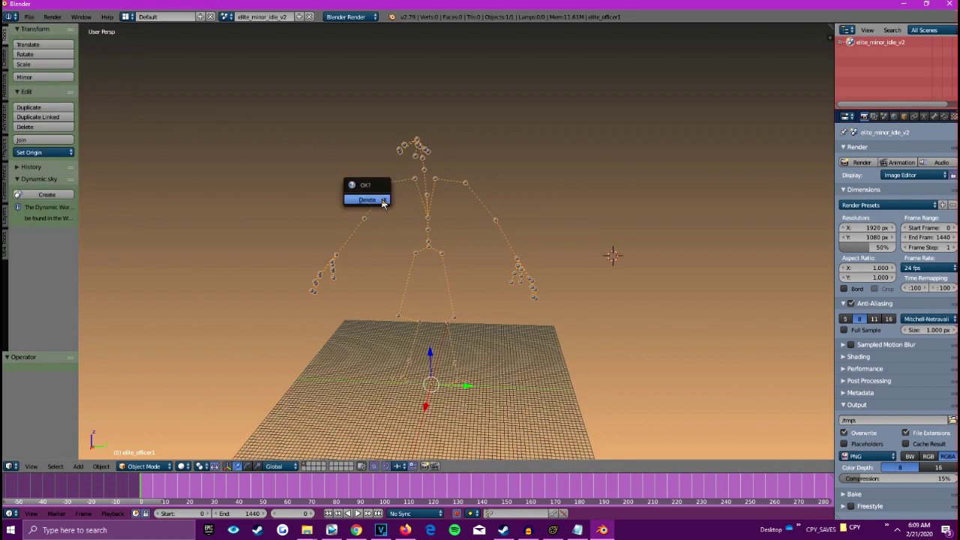
pyautogui.press('x')
pyautogui.click(480, 209)
# - Import the exported FBX file back into the scene with Automatic Bone Orientation enabled for armatures
pyautogui.click(29, 17)
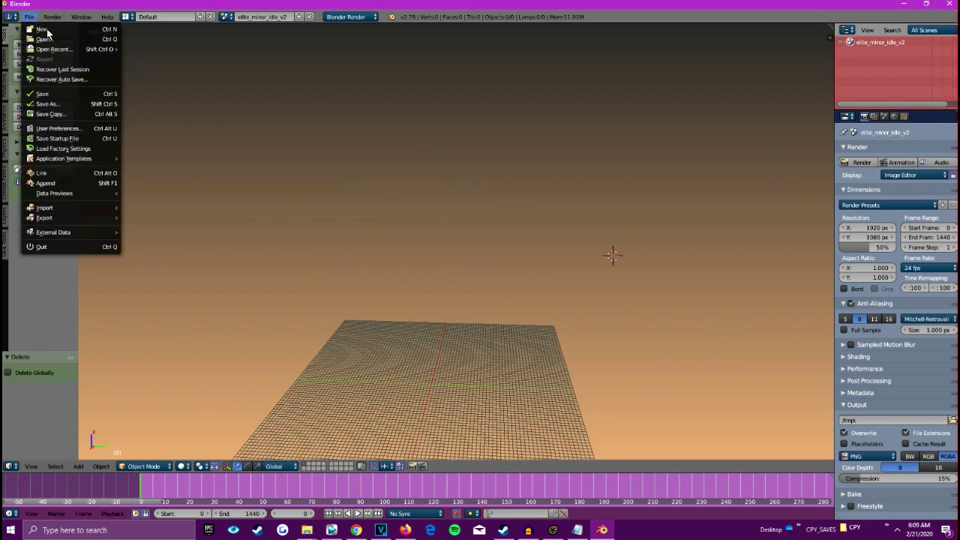
pyautogui.moveTo(93, 210)
pyautogui.click(175, 231)
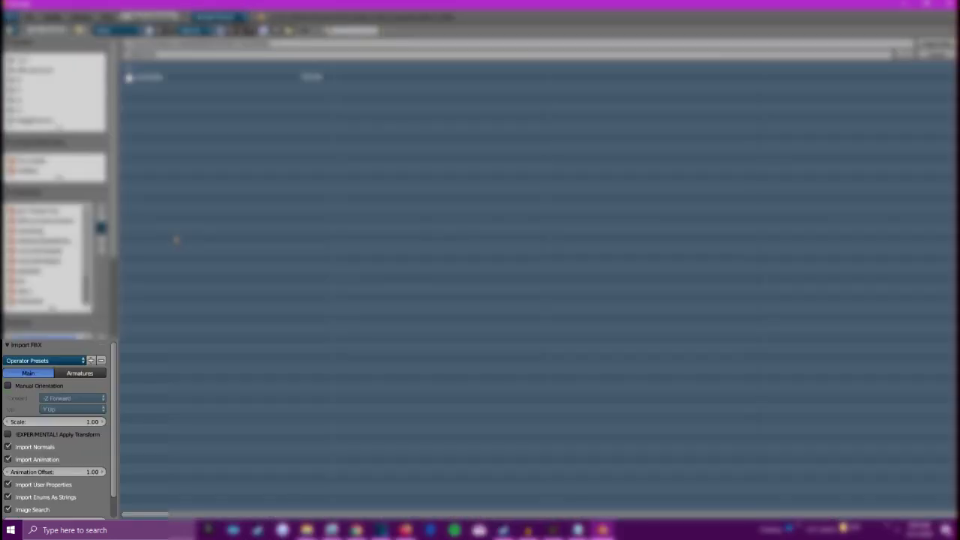
pyautogui.click(156, 86)
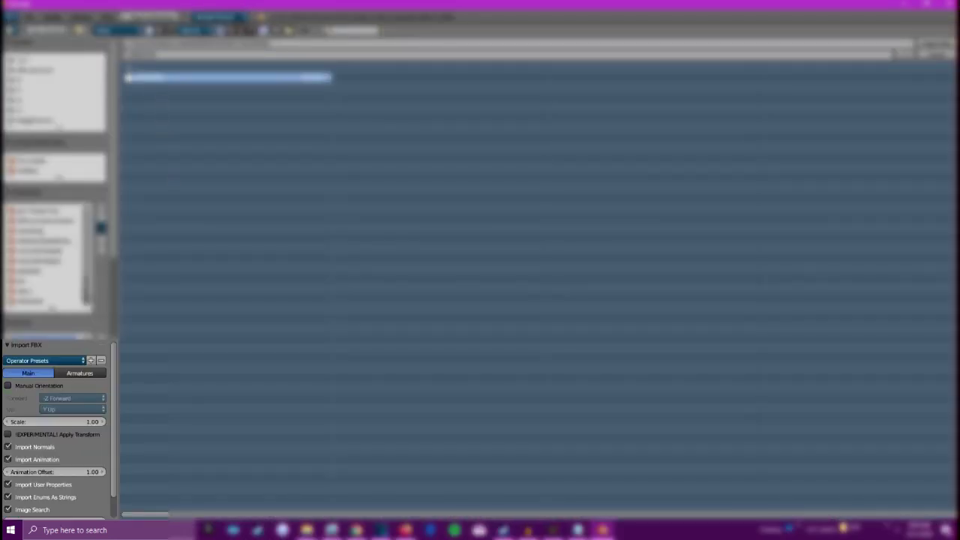
pyautogui.moveTo(52, 308); pyautogui.dragTo(66, 293)
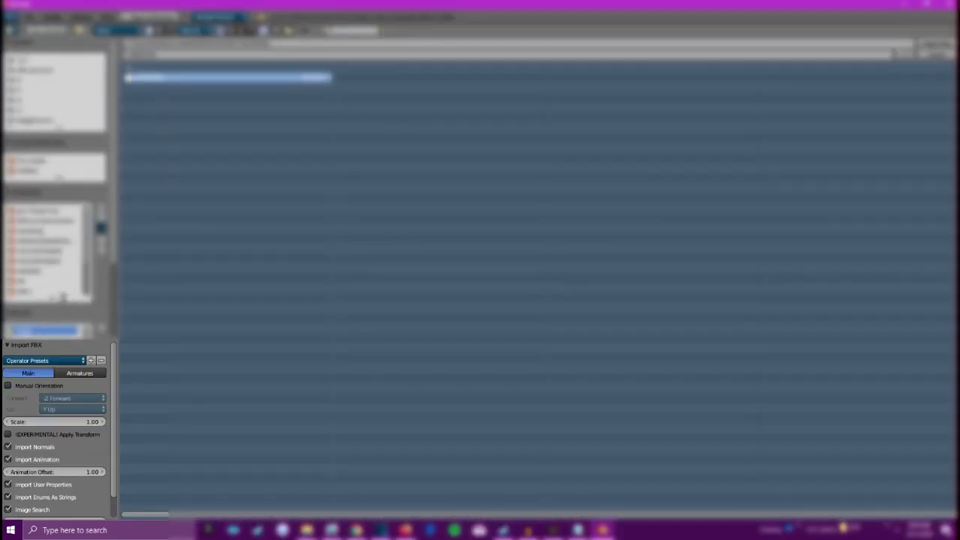
pyautogui.click(74, 373)
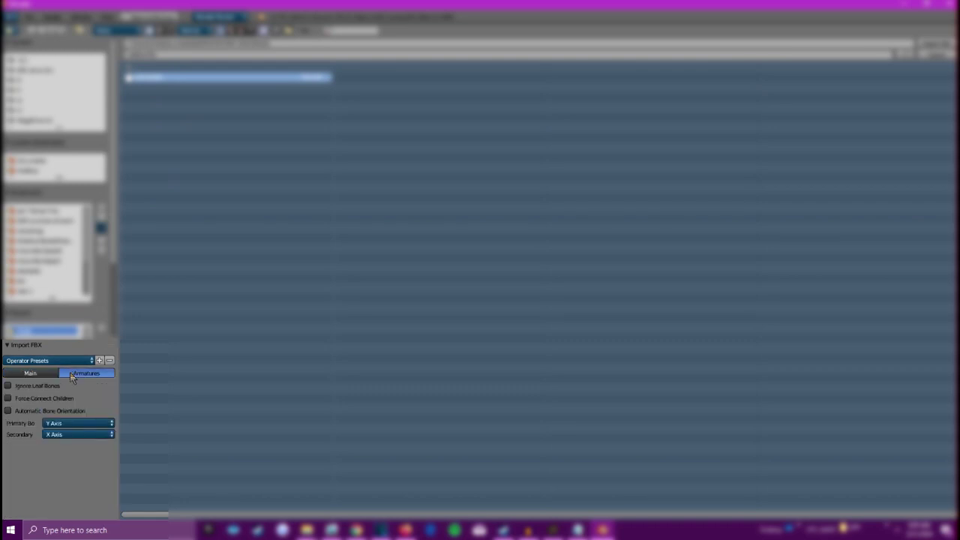
pyautogui.click(47, 374)
pyautogui.click(65, 373)
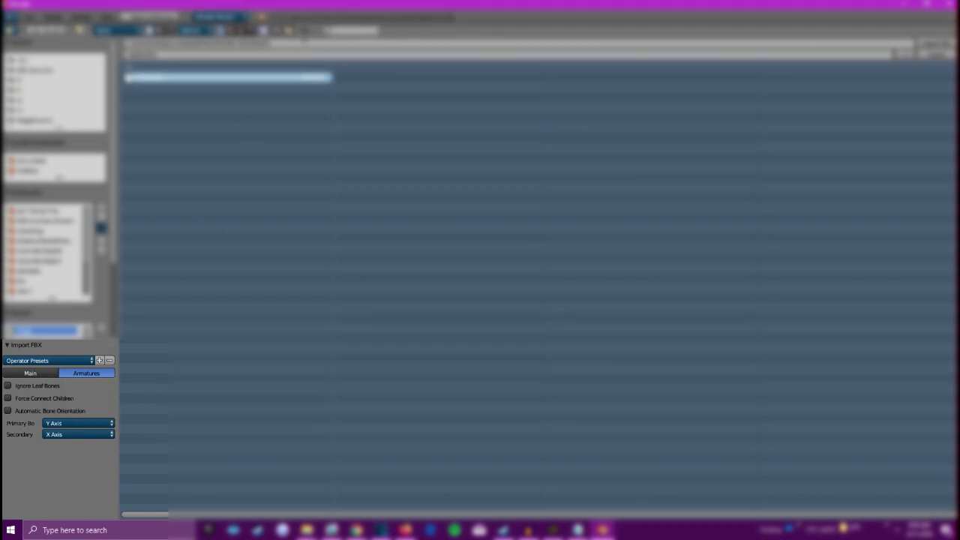
pyautogui.click(40, 411)
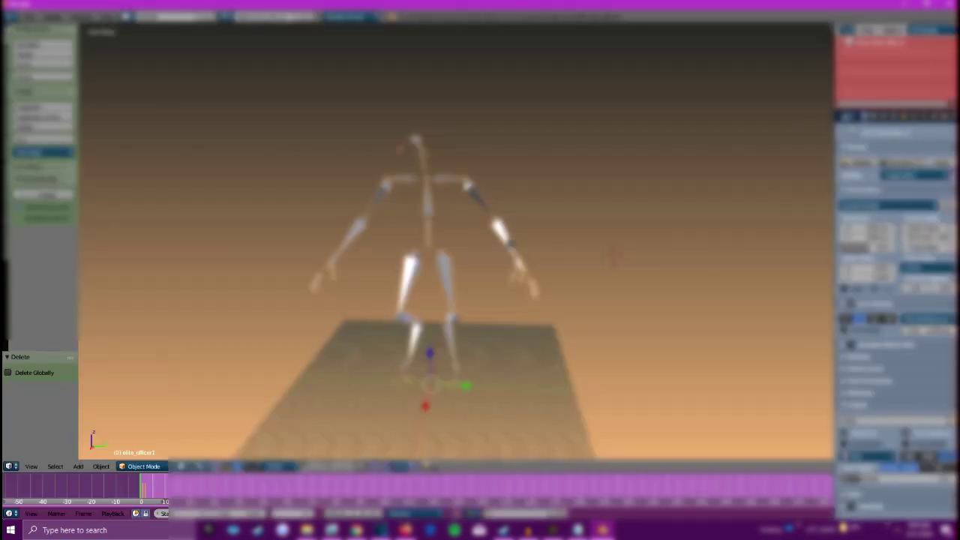
# - Inspect the reimported armature's bone shapes and directions from several angles, comparing Object Mode with Edit Mode
pyautogui.moveTo(375, 217); pyautogui.dragTo(445, 238, button='middle')
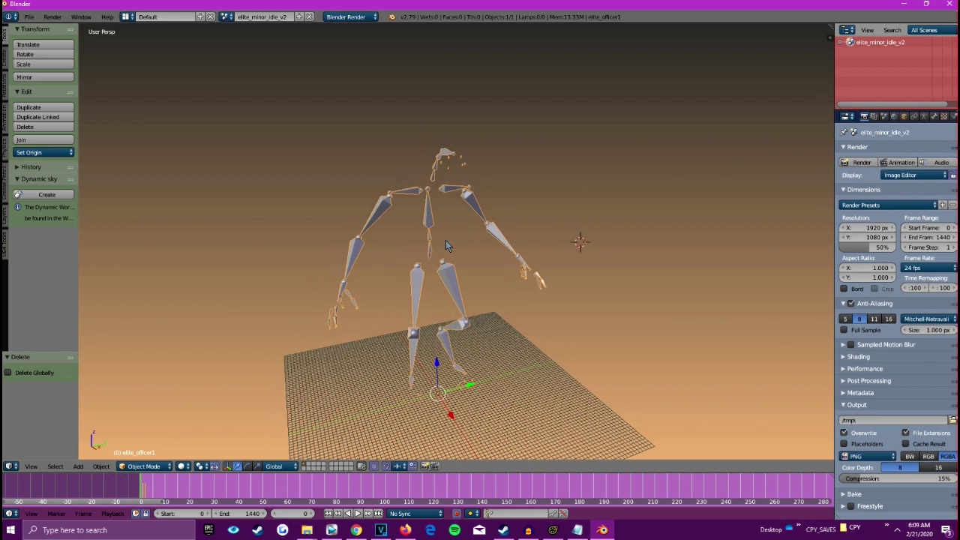
pyautogui.scroll(5, 433, 246)
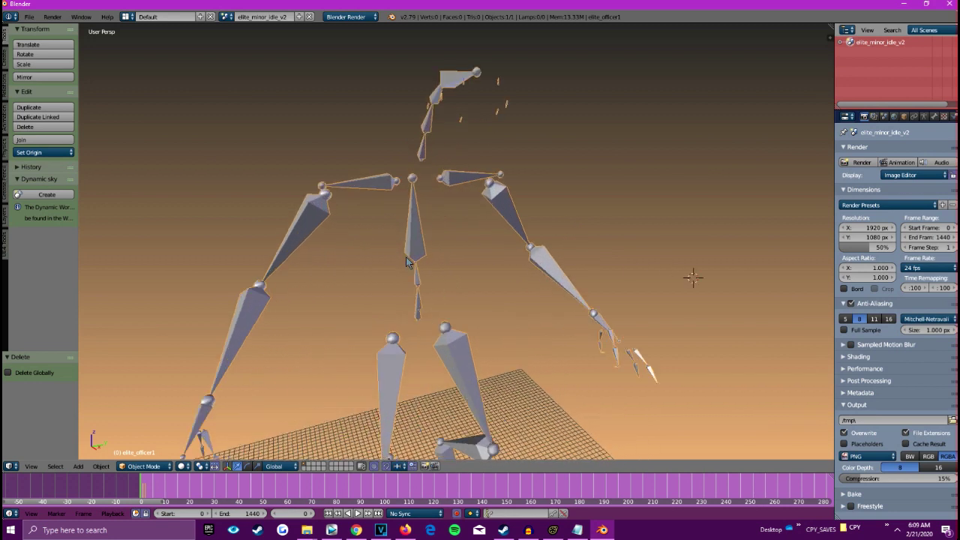
pyautogui.moveTo(473, 257); pyautogui.dragTo(310, 260, button='middle')
pyautogui.press('Tab')
pyautogui.press('Tab')
pyautogui.press('Tab')
pyautogui.press('Tab')
pyautogui.press('Tab')
pyautogui.moveTo(305, 213); pyautogui.dragTo(480, 236, button='middle')
pyautogui.keyDown('shift'); pyautogui.moveTo(375, 221); pyautogui.dragTo(269, 226, button='middle'); pyautogui.keyUp('shift')
pyautogui.press('Tab')
pyautogui.press('Tab')
pyautogui.press('Tab')
pyautogui.press('Tab')
pyautogui.moveTo(390, 243); pyautogui.dragTo(433, 275, button='middle')
pyautogui.scroll(-3, 337, 208)
pyautogui.scroll(-3, 433, 274)
pyautogui.press('Tab')
pyautogui.keyDown('shift'); pyautogui.moveTo(465, 305); pyautogui.dragTo(377, 223, button='middle'); pyautogui.keyUp('shift')
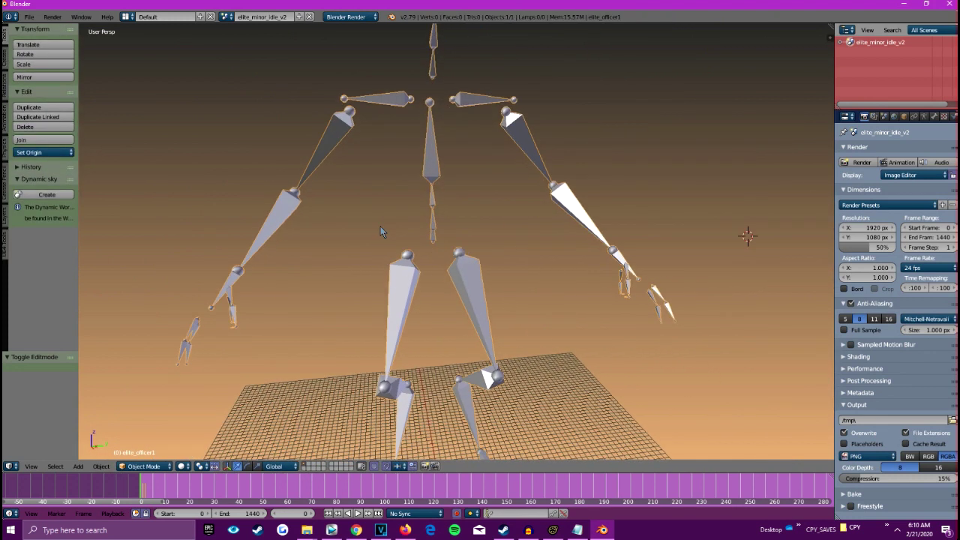
pyautogui.scroll(-4, 401, 258)
pyautogui.moveTo(401, 258); pyautogui.dragTo(399, 247, button='middle')
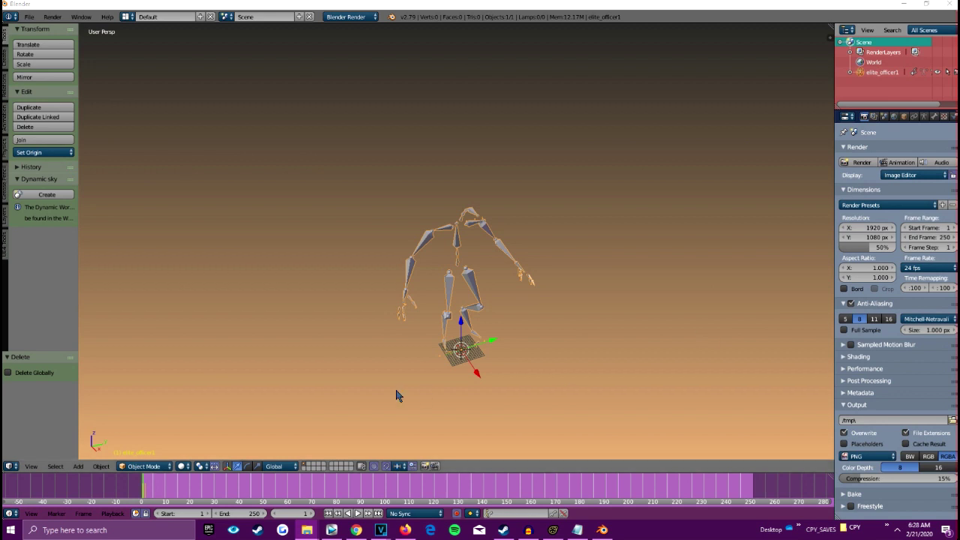
# - Show the 3D view's properties at a wider size and bring up the Auto-Rig Pro: Remap settings
pyautogui.moveTo(425, 396); pyautogui.dragTo(406, 364, button='middle')
pyautogui.moveTo(480, 388); pyautogui.dragTo(494, 243, button='middle')
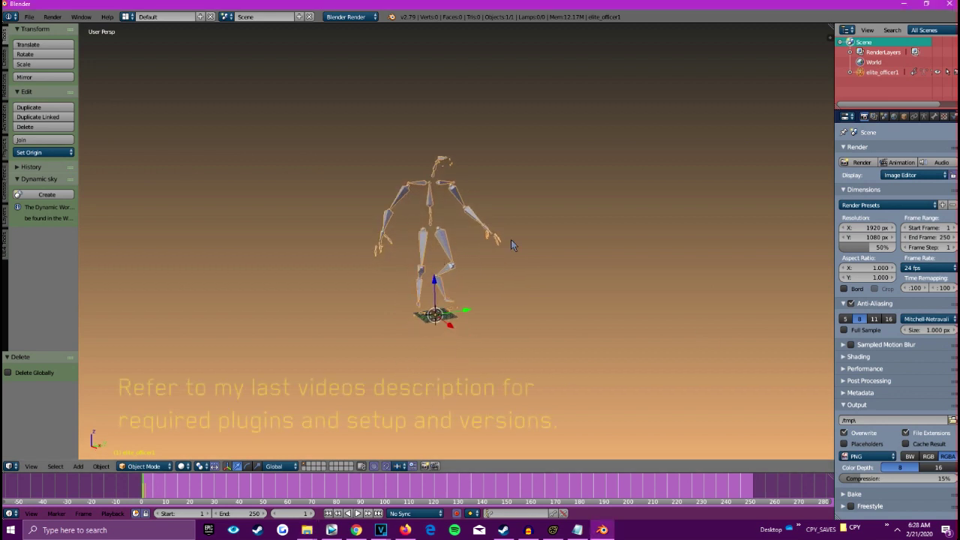
pyautogui.press('n')
pyautogui.moveTo(743, 252); pyautogui.dragTo(695, 252)
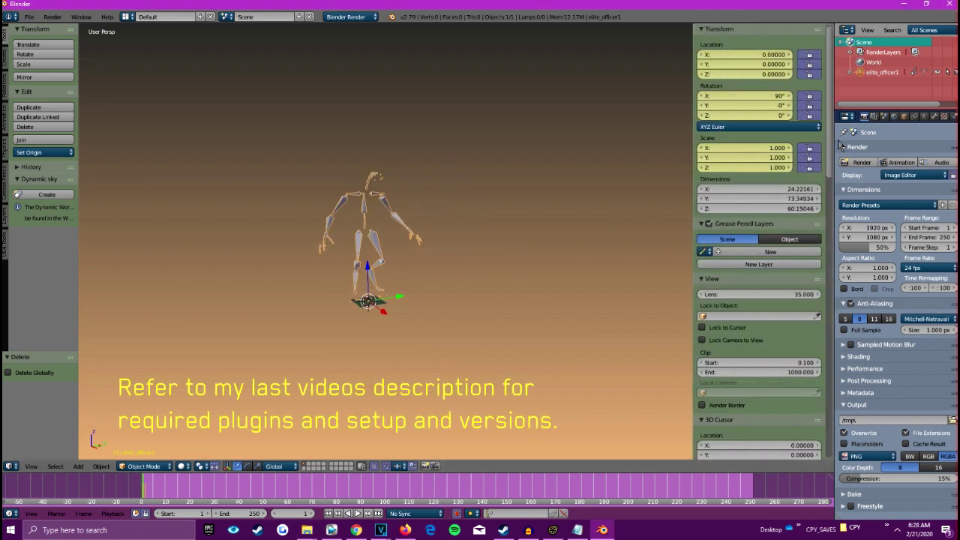
pyautogui.moveTo(829, 147); pyautogui.dragTo(838, 439)
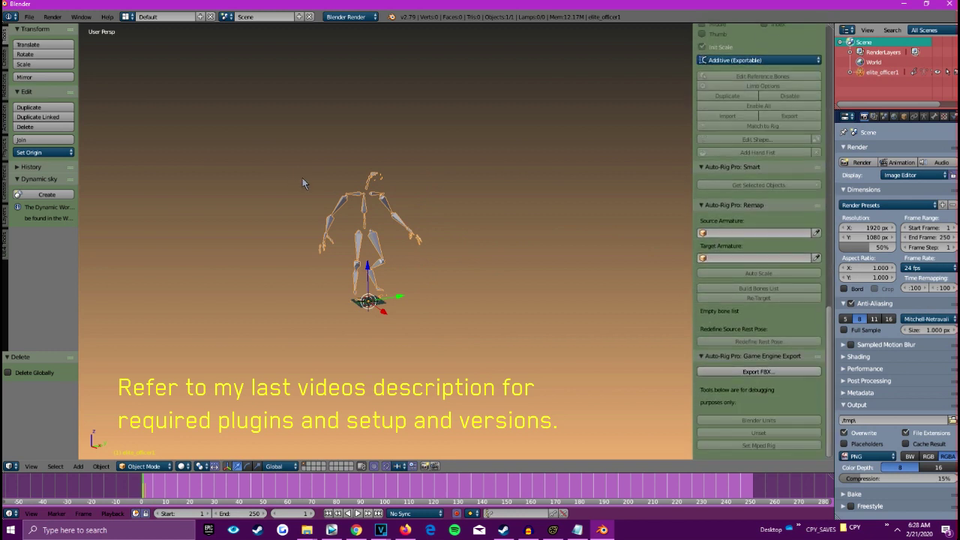
pyautogui.scroll(3, 298, 172)
pyautogui.keyDown('shift'); pyautogui.moveTo(343, 192); pyautogui.dragTo(340, 245, button='middle'); pyautogui.keyUp('shift')
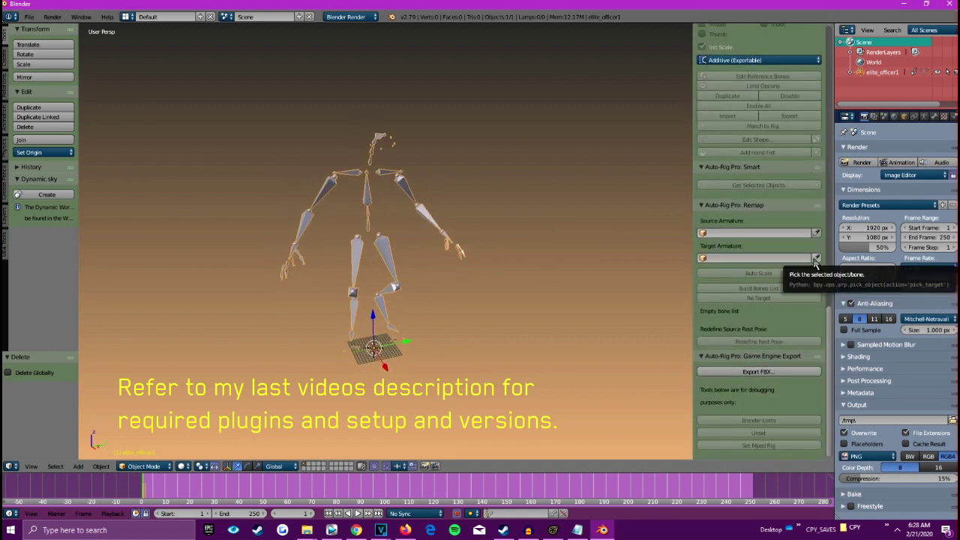
# - Set elite_officer1 as the remap's target armature and import the WOLF-feb16 hangar-entry run animation into the scene
pyautogui.click(816, 258)
pyautogui.click(28, 17)
pyautogui.click(29, 17)
pyautogui.click(28, 16)
pyautogui.moveTo(45, 207)
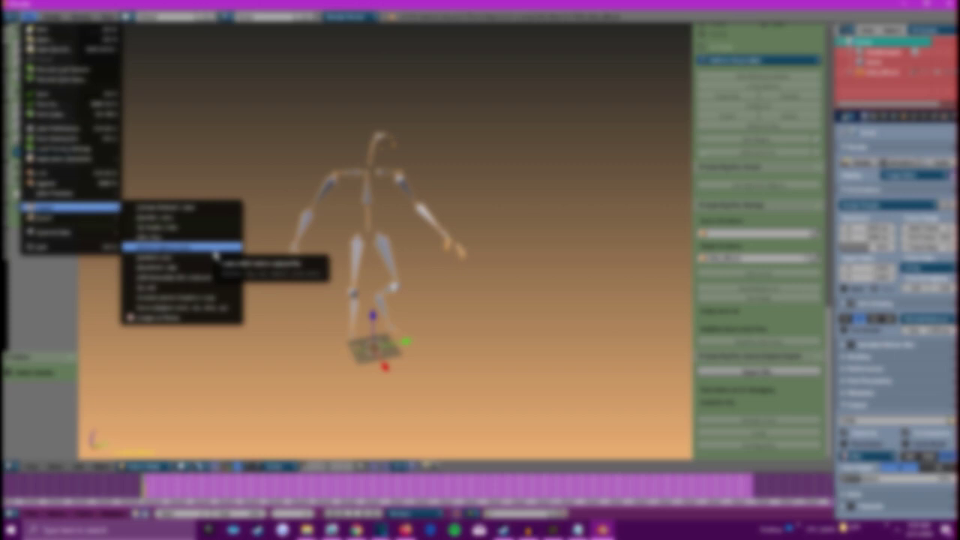
pyautogui.click(213, 251)
pyautogui.click(26, 466)
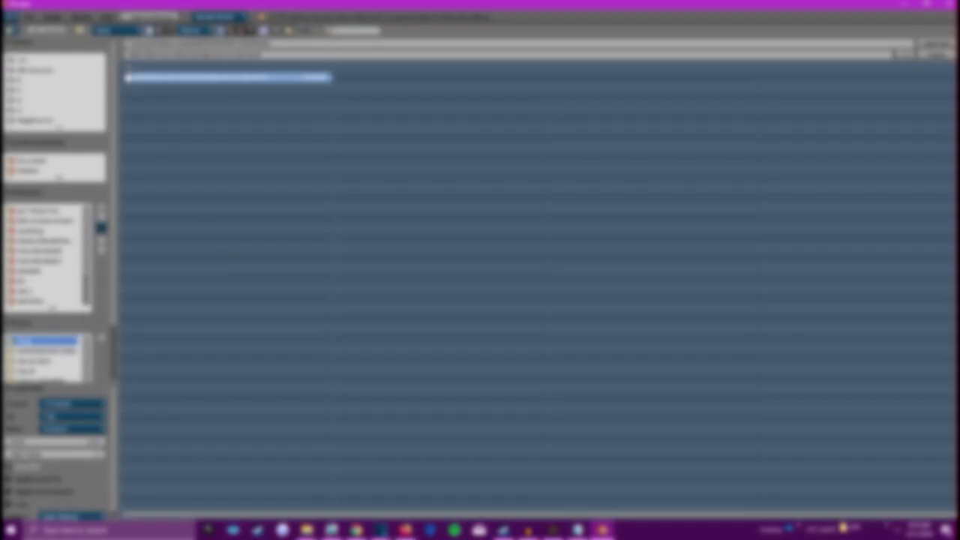
pyautogui.click(937, 45)
# - Rotate the imported WOLF-feb16 armature 90° about the global Z axis and assign it as the remap's source armature
pyautogui.moveTo(440, 216); pyautogui.dragTo(432, 205, button='middle')
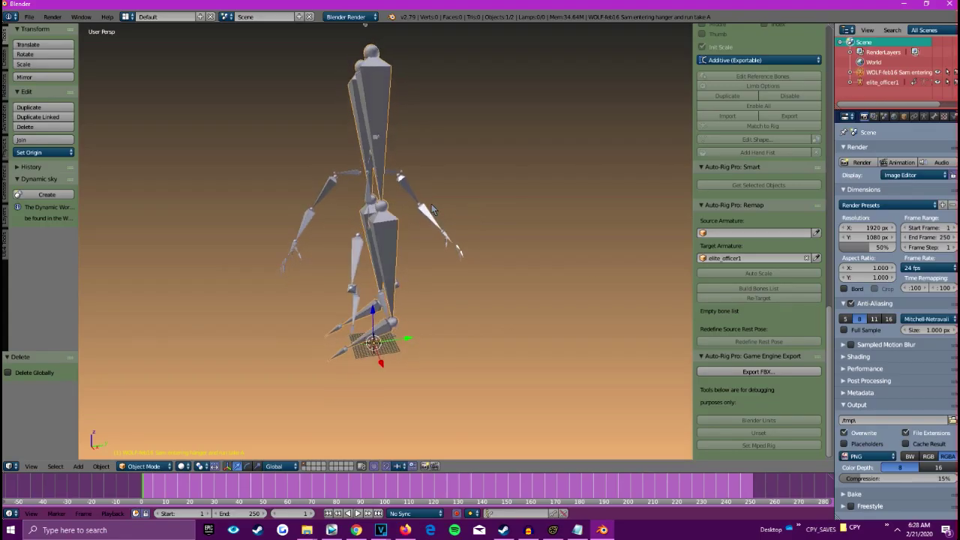
pyautogui.write('rz')
pyautogui.write('90')
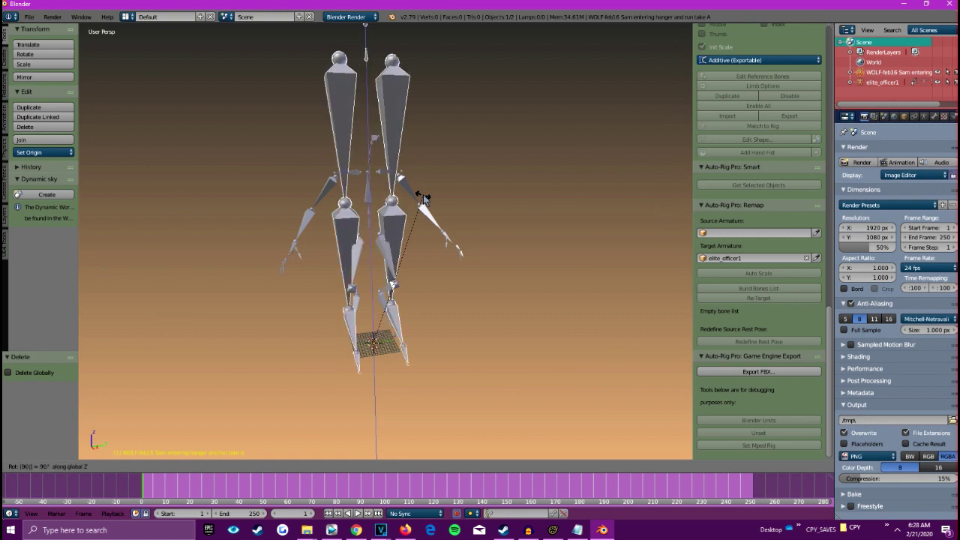
pyautogui.press('Return')
pyautogui.click(816, 232)
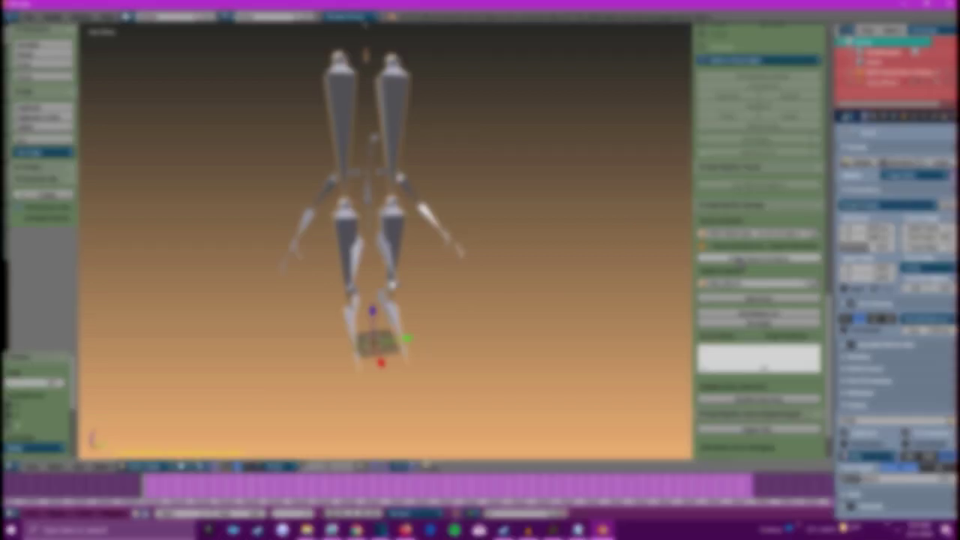
# - Auto-scale the source armature to match elite_officer1 and build the bones list
pyautogui.click(741, 258)
pyautogui.click(759, 275)
pyautogui.moveTo(465, 252); pyautogui.dragTo(424, 229, button='middle')
pyautogui.scroll(3, 423, 240)
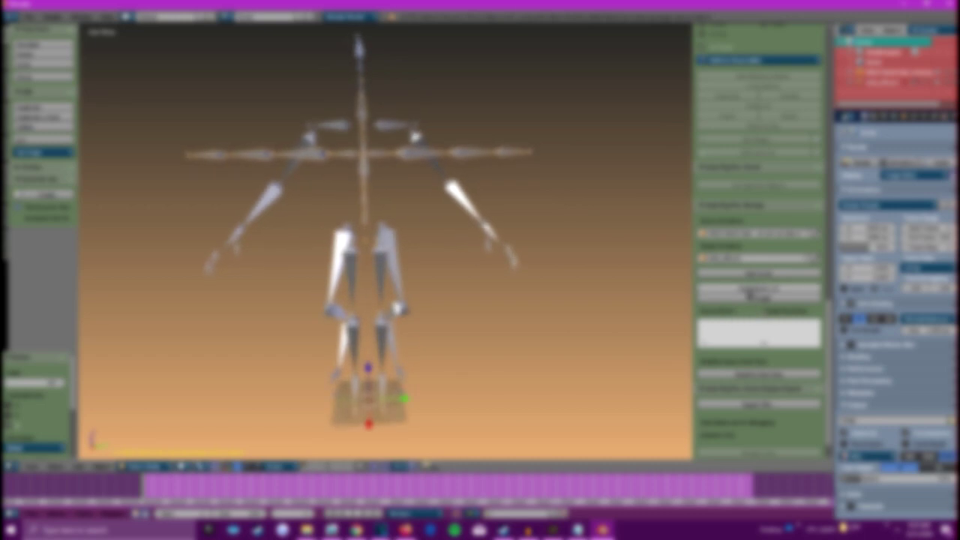
pyautogui.click(755, 289)
pyautogui.scroll(-5, 783, 394)
# - Load the "Xsens to SilentElite bmap.bmap" mapping preset into a taller bones list
pyautogui.click(813, 388)
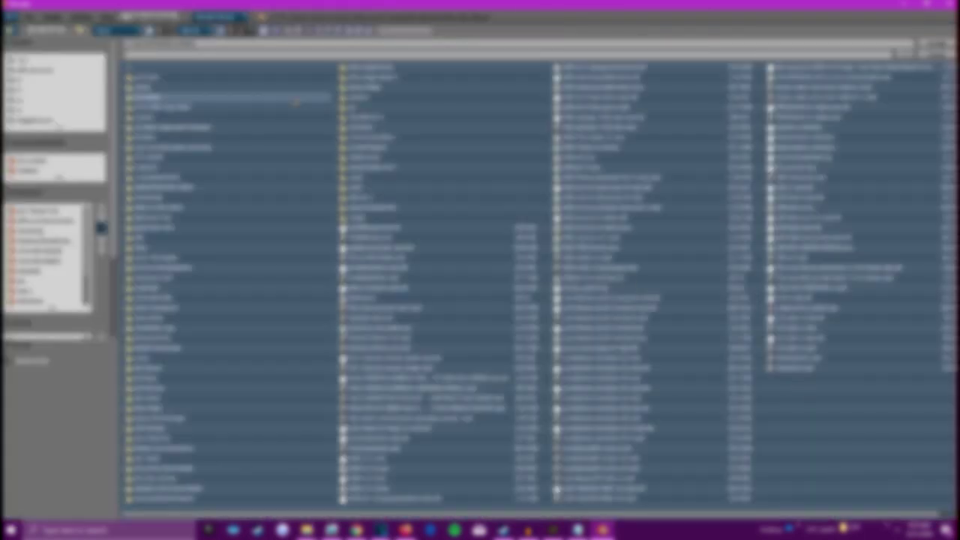
pyautogui.click(43, 213)
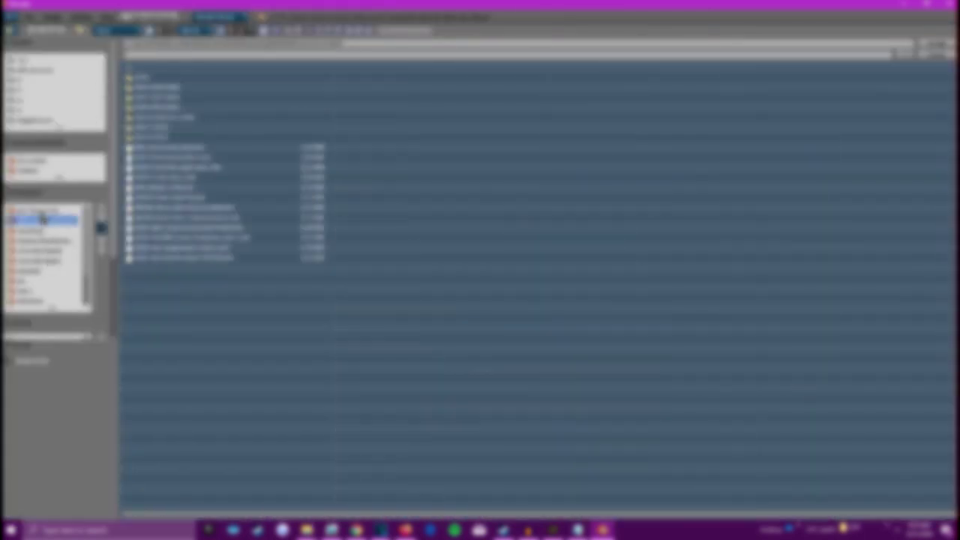
pyautogui.doubleClick(173, 218)
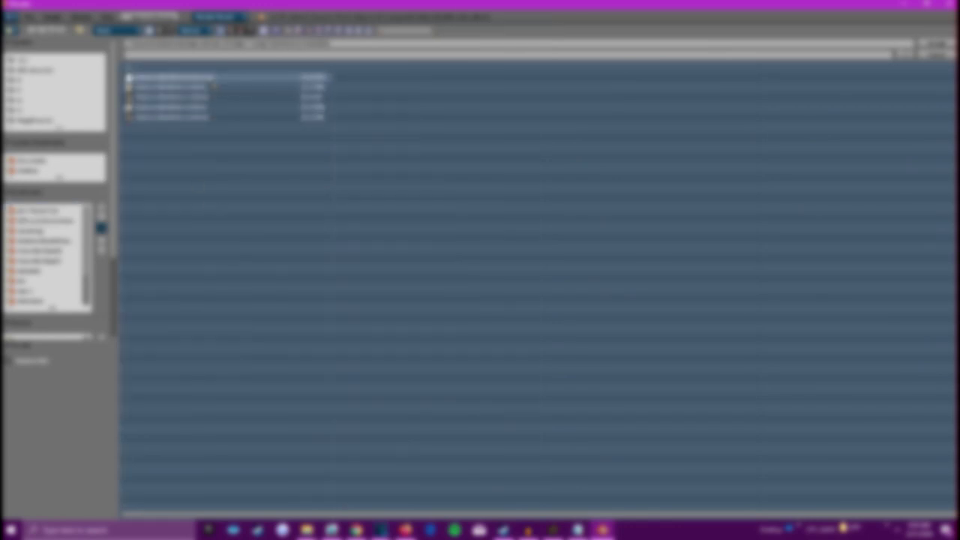
pyautogui.click(214, 80)
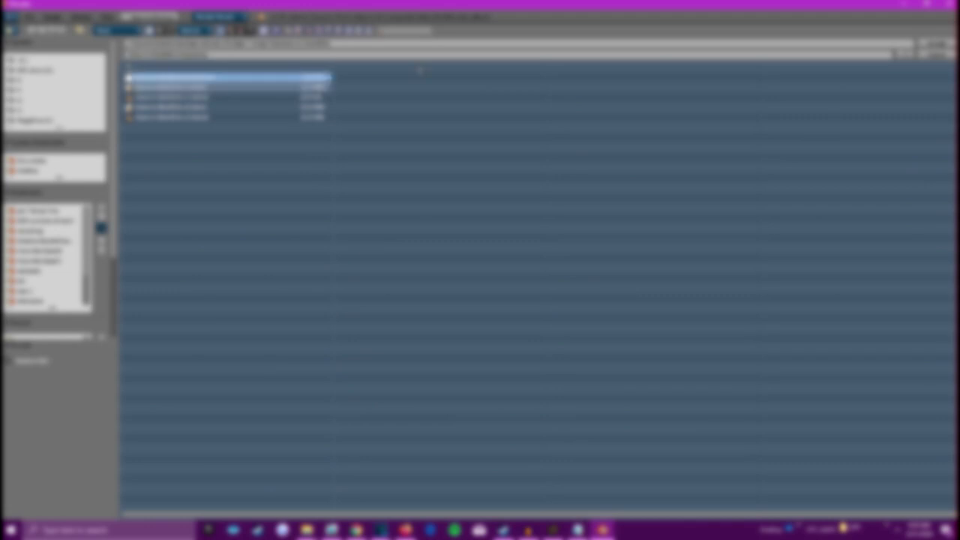
pyautogui.click(935, 44)
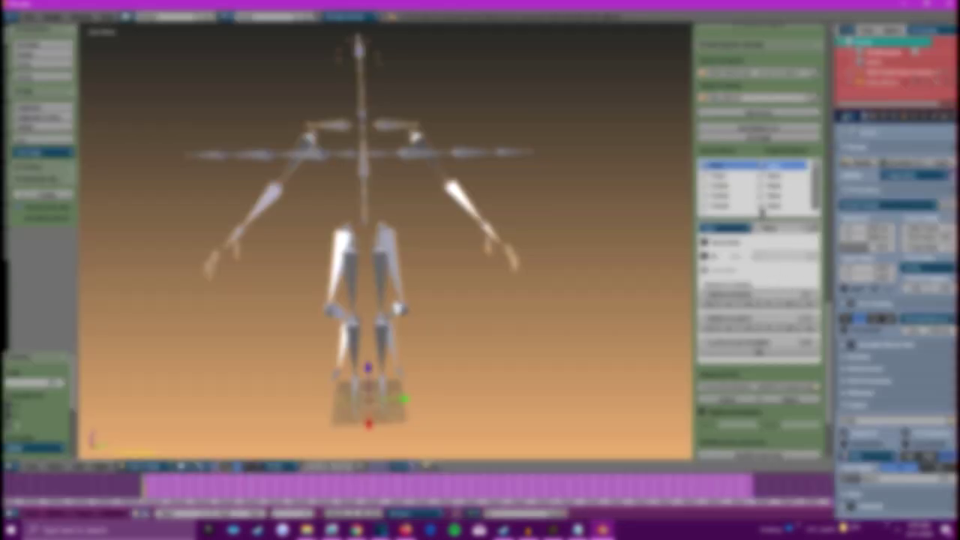
pyautogui.moveTo(765, 221); pyautogui.dragTo(767, 306)
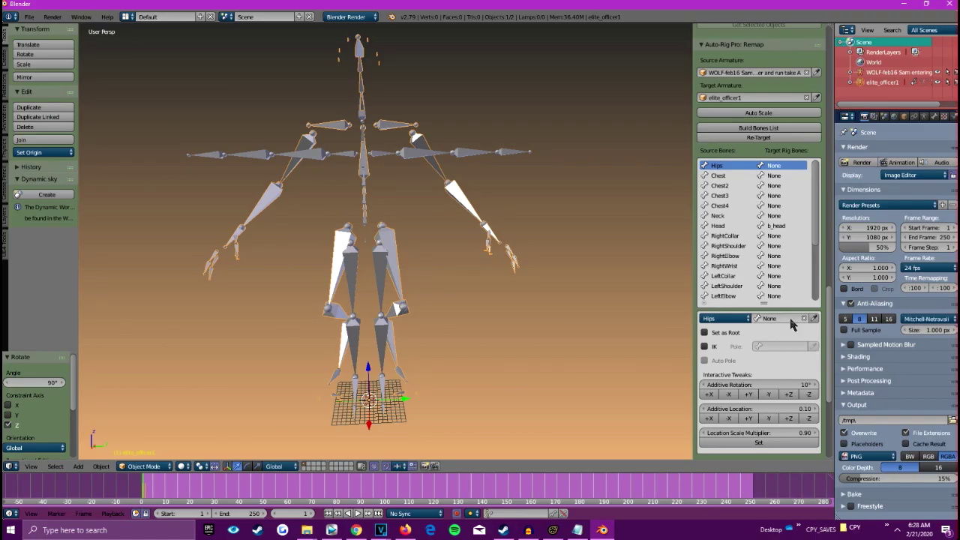
pyautogui.scroll(-4, 776, 358)
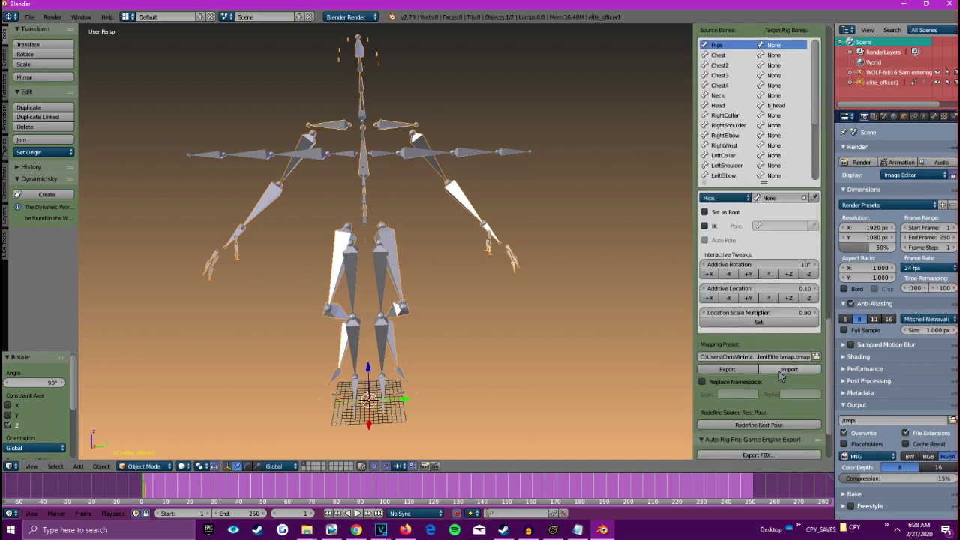
pyautogui.click(781, 373)
pyautogui.scroll(3, 780, 395)
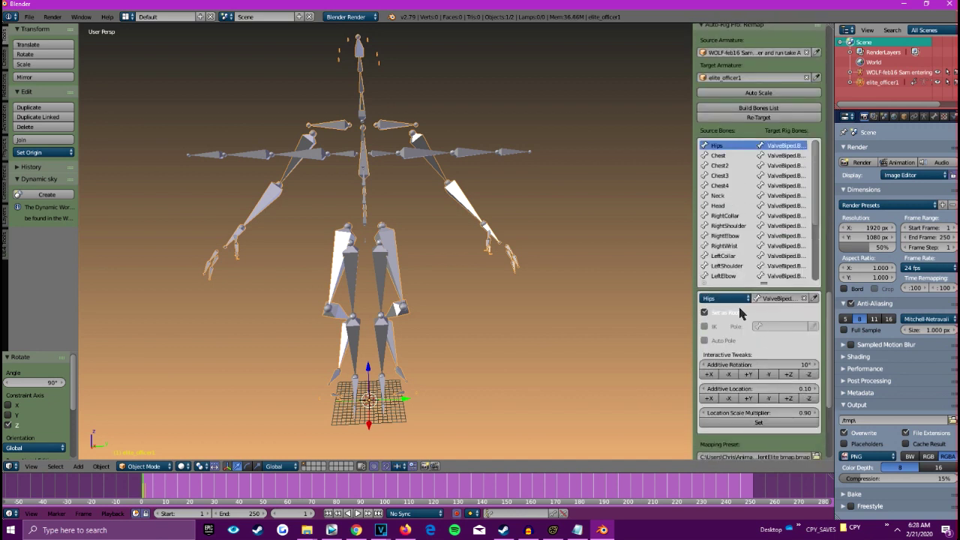
# - Widen the remap settings so the full target bone names are readable, and review the mapping
pyautogui.moveTo(692, 277); pyautogui.dragTo(635, 271)
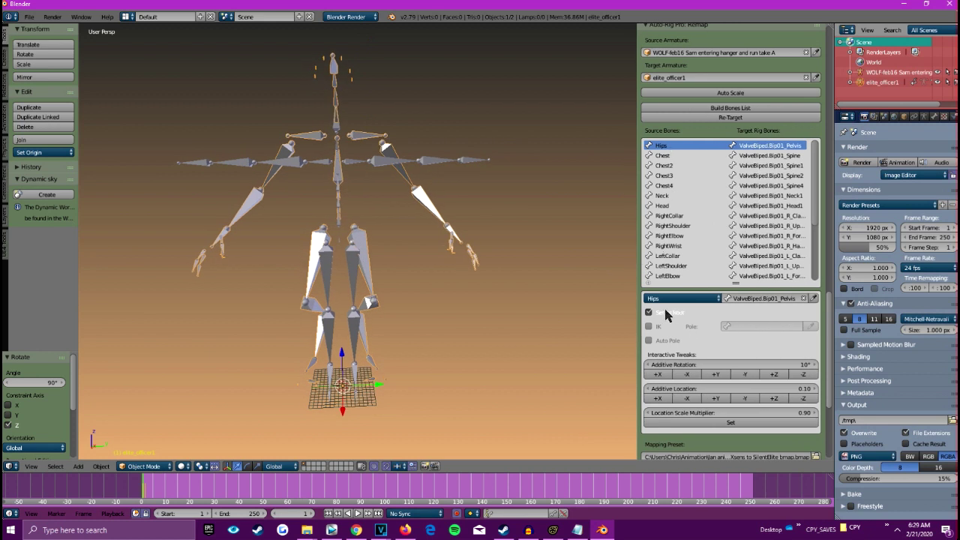
pyautogui.moveTo(387, 262); pyautogui.dragTo(457, 289, button='middle')
pyautogui.scroll(-5, 804, 441)
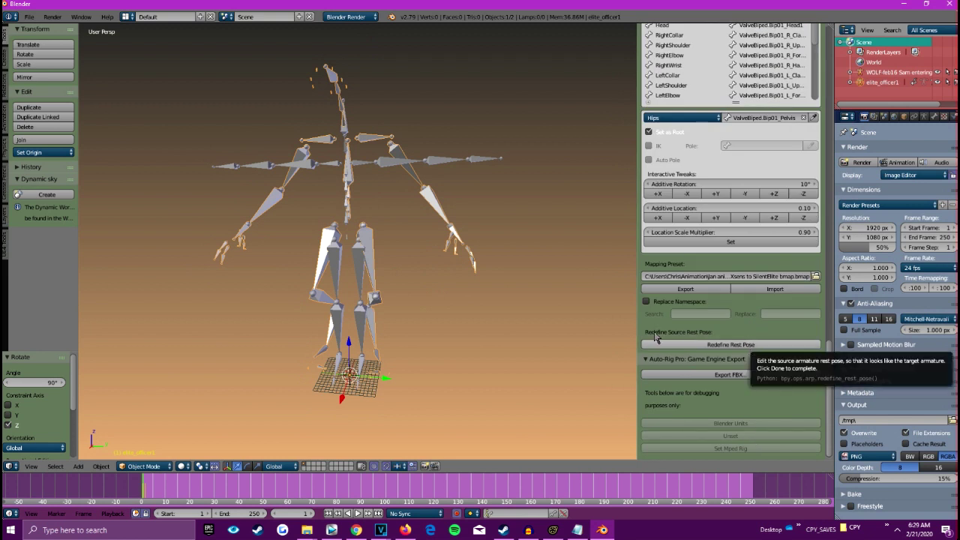
pyautogui.scroll(7, 751, 349)
# - Enlarge the WOLF-feb16 armature by a factor of about 1.082 and move the timeline to frame 0
pyautogui.click(715, 154)
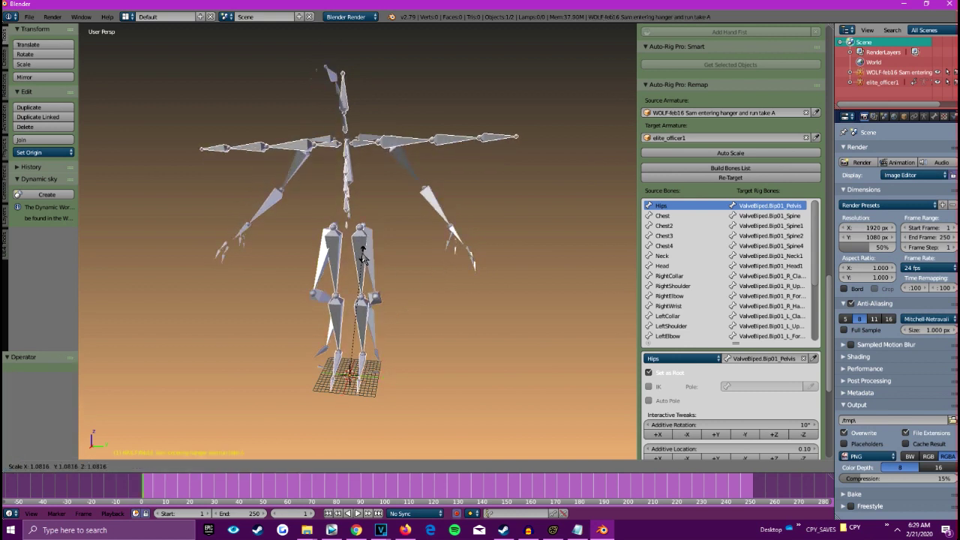
pyautogui.moveTo(210, 487); pyautogui.dragTo(68, 485)
pyautogui.moveTo(354, 243); pyautogui.dragTo(330, 267, button='middle')
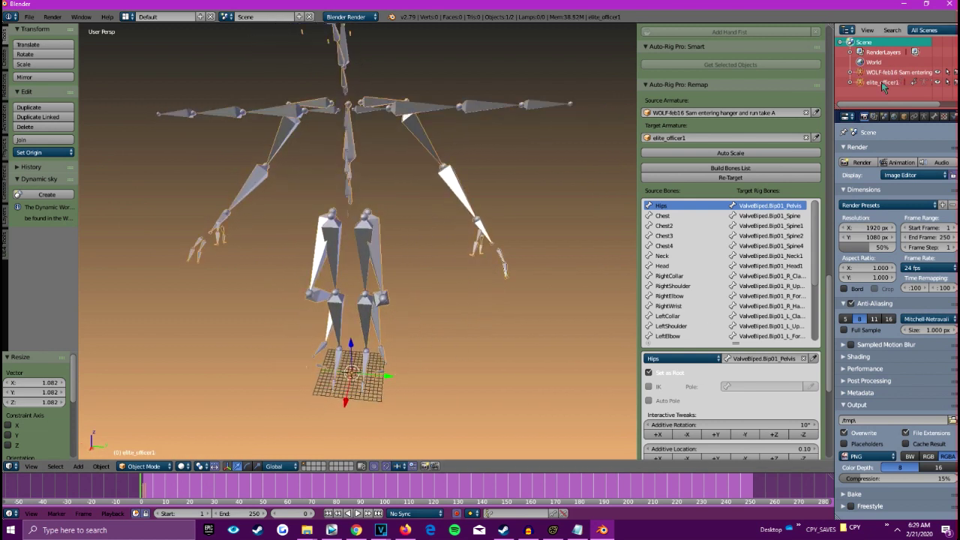
# - Start redefining the rest pose of the WOLF-feb16 source armature
pyautogui.scroll(-5, 718, 199)
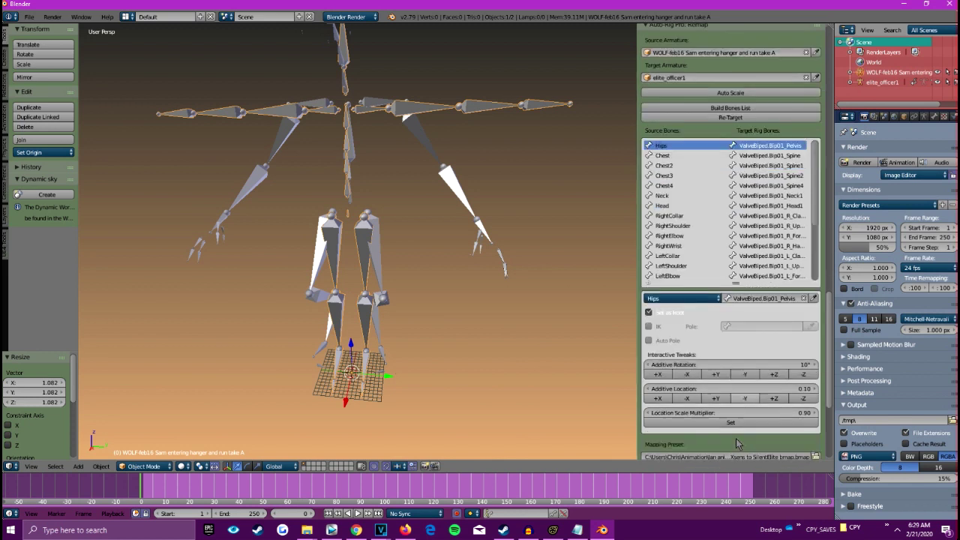
pyautogui.click(845, 30)
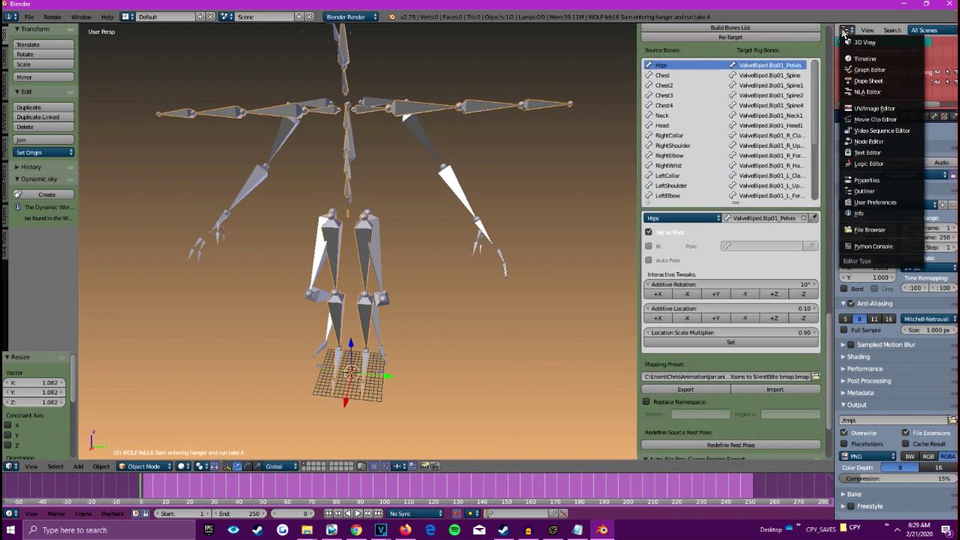
pyautogui.click(844, 31)
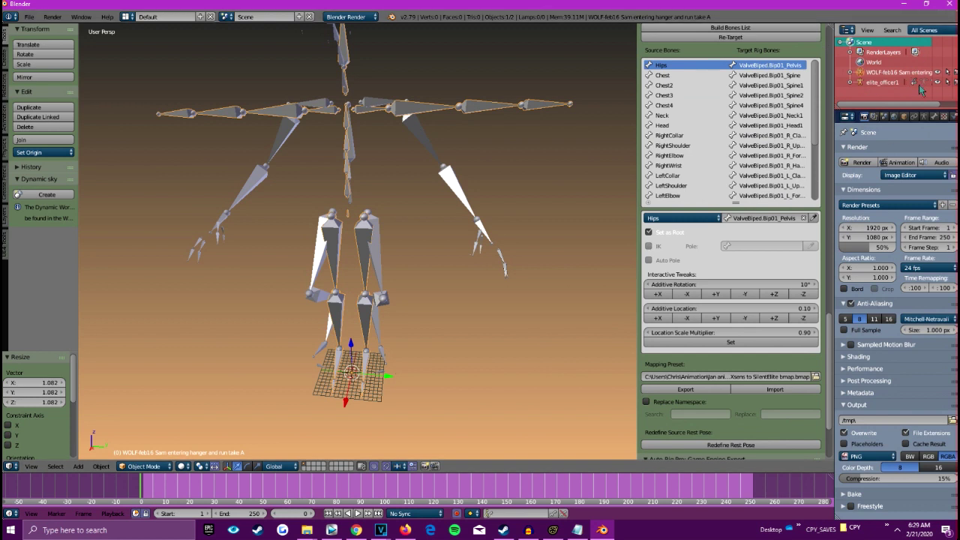
pyautogui.scroll(-4, 726, 330)
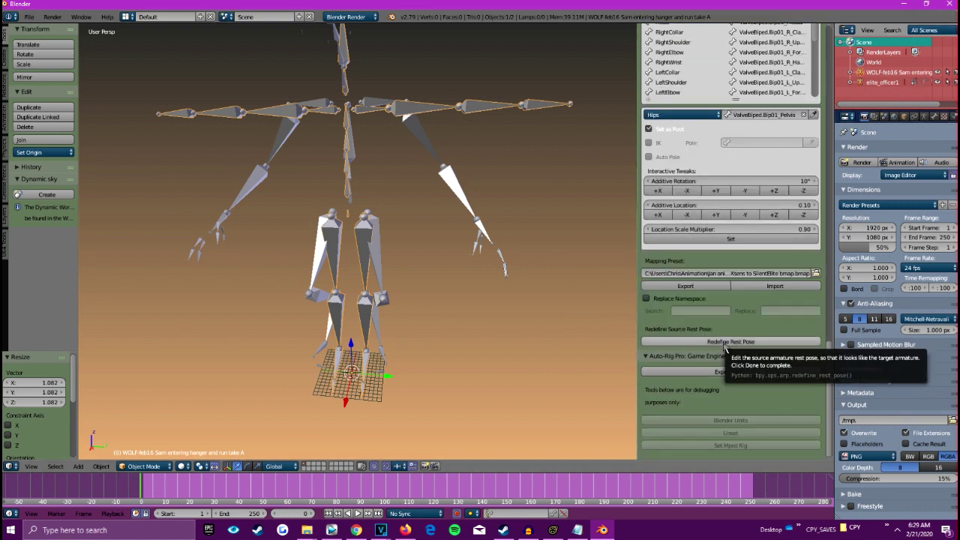
pyautogui.click(725, 342)
pyautogui.keyDown('shift'); pyautogui.moveTo(411, 400); pyautogui.dragTo(404, 396, button='middle'); pyautogui.keyUp('shift')
# - Import the "Xsens reach elite bmap.bmap" mapping preset so the source bones map to elite_officer1's bones
pyautogui.click(726, 168)
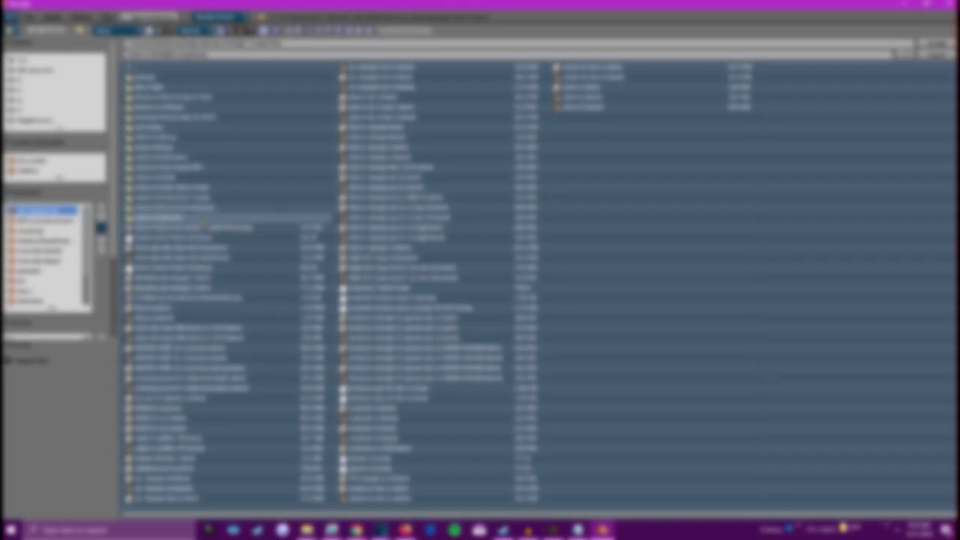
pyautogui.click(200, 207)
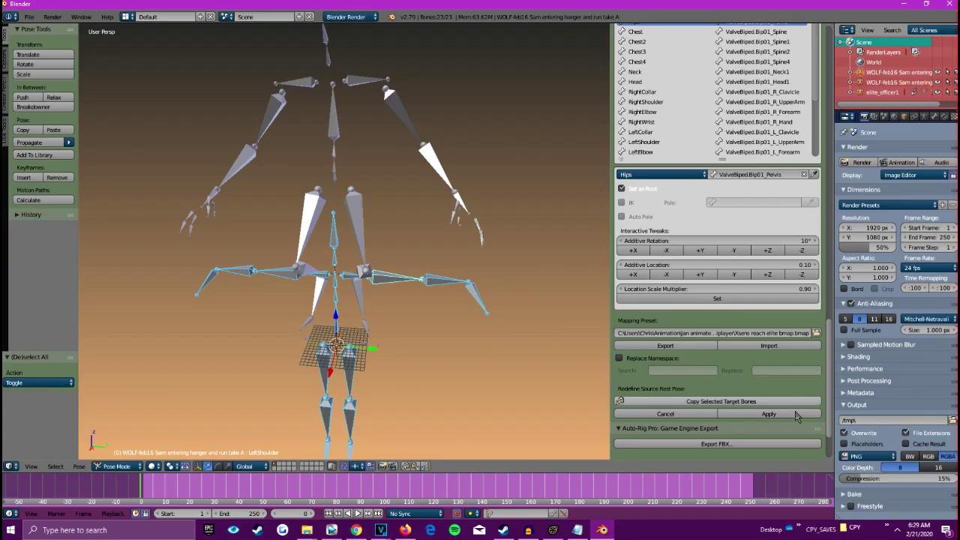
pyautogui.scroll(4, 778, 215)
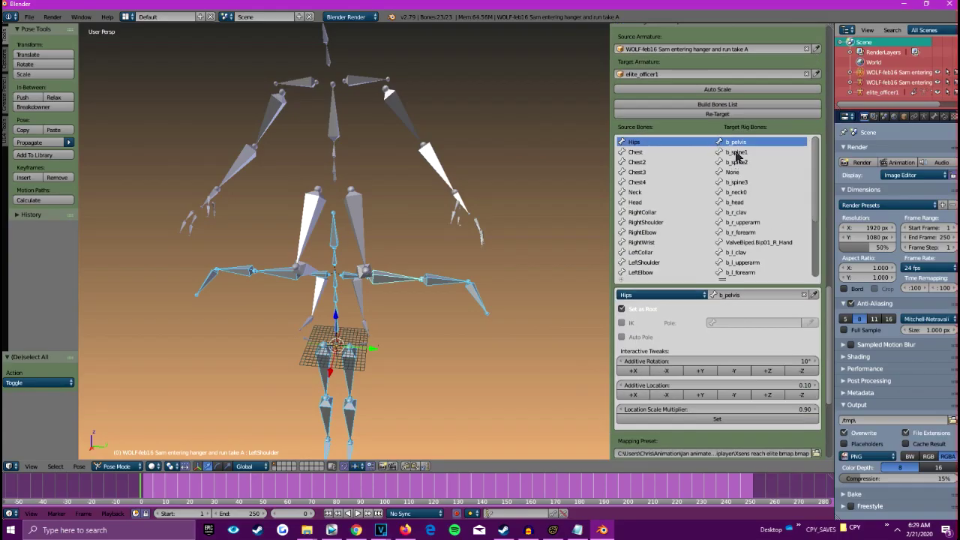
pyautogui.scroll(-8, 712, 225)
# - Copy the target bones' pose onto the selected source bones for the redefined rest pose
pyautogui.click(698, 342)
pyautogui.click(717, 329)
pyautogui.moveTo(422, 318); pyautogui.dragTo(425, 298, button='middle')
pyautogui.keyDown('shift'); pyautogui.moveTo(368, 352); pyautogui.dragTo(398, 318, button='middle'); pyautogui.keyUp('shift')
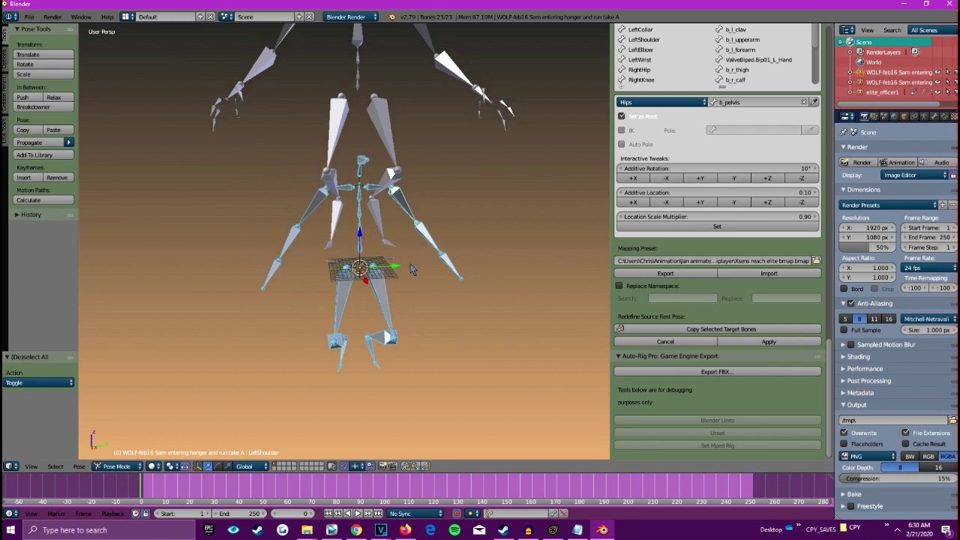
pyautogui.moveTo(415, 272); pyautogui.dragTo(400, 268, button='middle')
# - Review the bone mapping list, then show the scene's Source Engine Export settings and view both skeletons from other angles
pyautogui.scroll(5, 747, 351)
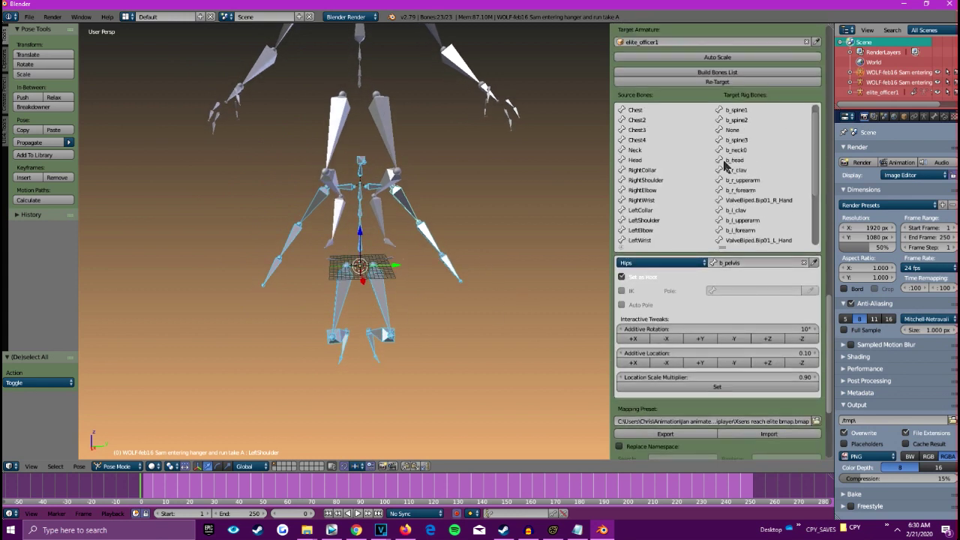
pyautogui.scroll(-1, 680, 398)
pyautogui.scroll(-1, 681, 397)
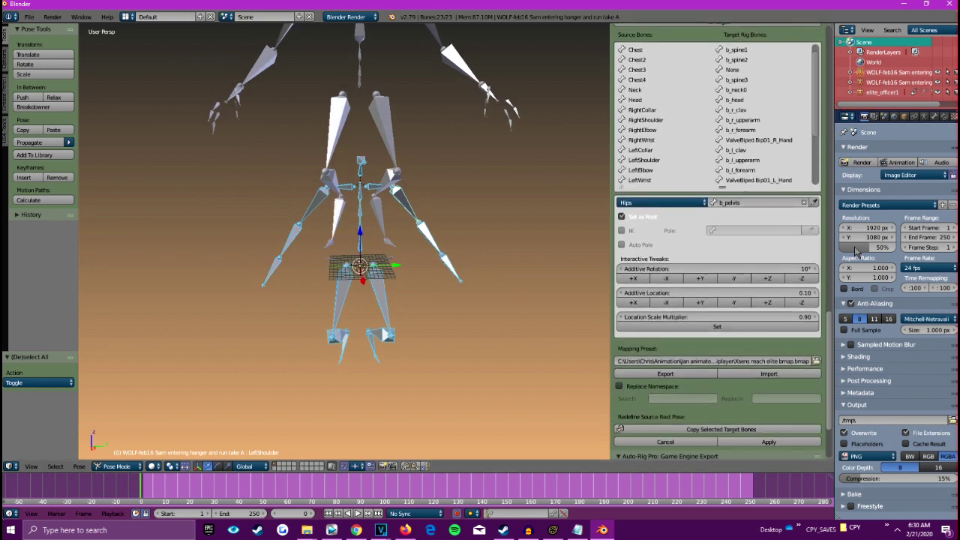
pyautogui.click(882, 117)
pyautogui.scroll(-14, 859, 416)
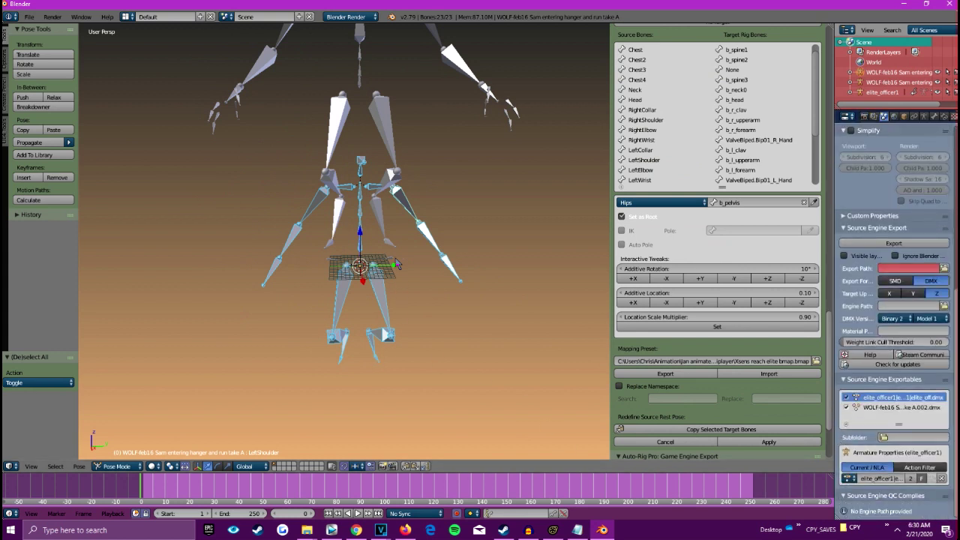
pyautogui.moveTo(433, 164); pyautogui.dragTo(438, 288, button='middle')
pyautogui.moveTo(368, 186); pyautogui.dragTo(338, 128, button='middle')
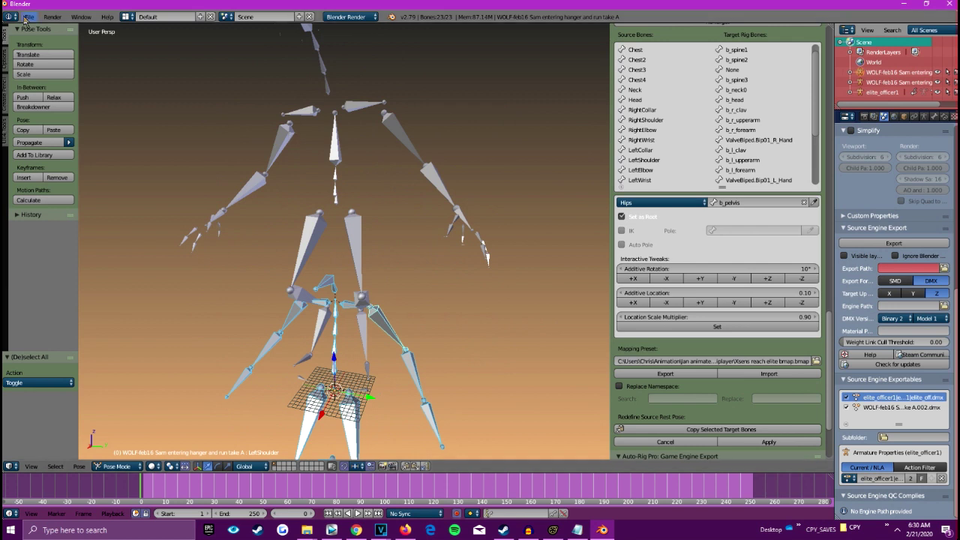
# - Examine elite_officer1's bones up close from several angles, switching between Object Mode and Edit Mode
pyautogui.rightClick(291, 116)
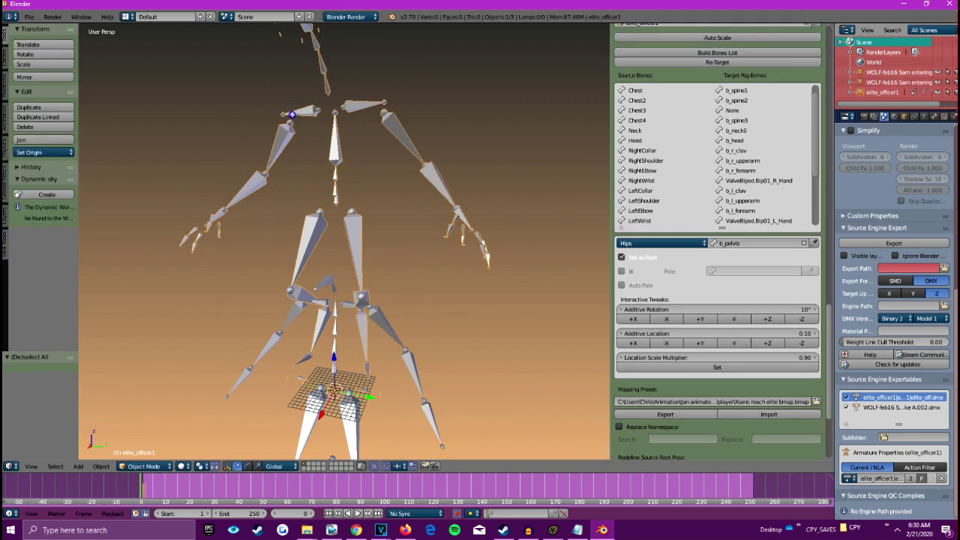
pyautogui.press('Tab')
pyautogui.scroll(3, 356, 354)
pyautogui.keyDown('shift'); pyautogui.moveTo(292, 114); pyautogui.dragTo(321, 255, button='middle'); pyautogui.keyUp('shift')
pyautogui.press('Tab')
pyautogui.press('Tab')
pyautogui.scroll(4, 333, 225)
pyautogui.moveTo(321, 216); pyautogui.dragTo(213, 195, button='middle')
pyautogui.rightClick(261, 197)
pyautogui.scroll(-7, 206, 210)
pyautogui.press('Tab')
pyautogui.moveTo(287, 268); pyautogui.dragTo(273, 294, button='middle')
# - Compare the source armature with elite_officer1, and select all of the source armature's bones in Pose Mode
pyautogui.rightClick(347, 301)
pyautogui.hotkey('ctrl', 'Tab')
pyautogui.press('a')
pyautogui.press('a')
pyautogui.moveTo(382, 304); pyautogui.dragTo(341, 279, button='middle')
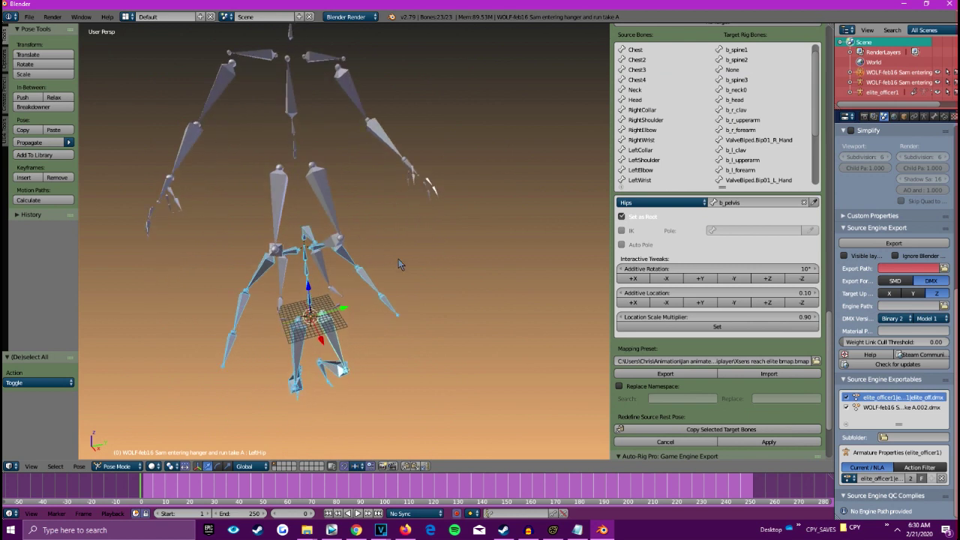
pyautogui.rightClick(317, 182)
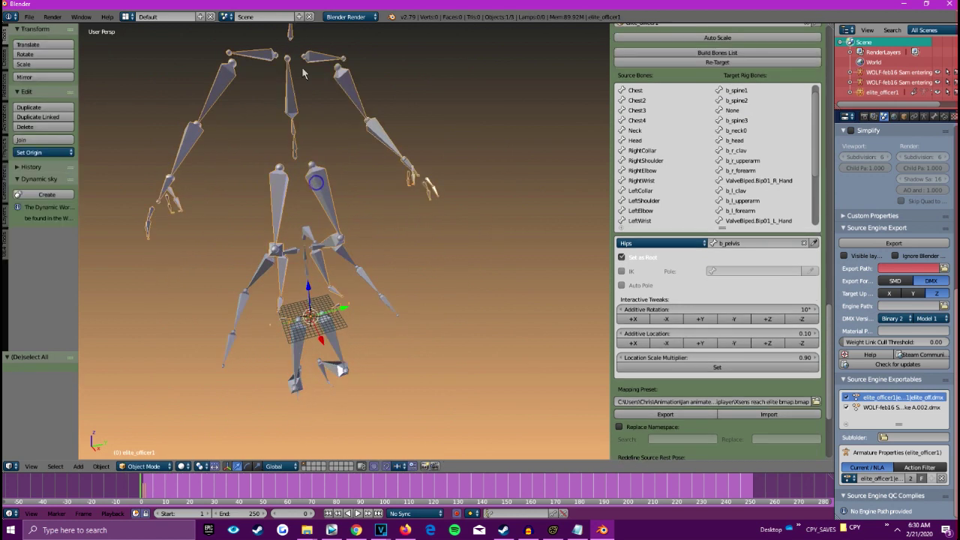
pyautogui.moveTo(346, 319)
pyautogui.mouseDown(button='middle')
pyautogui.moveTo(356, 313)
pyautogui.moveTo(348, 301)
pyautogui.mouseUp(button='middle')
pyautogui.rightClick(327, 300)
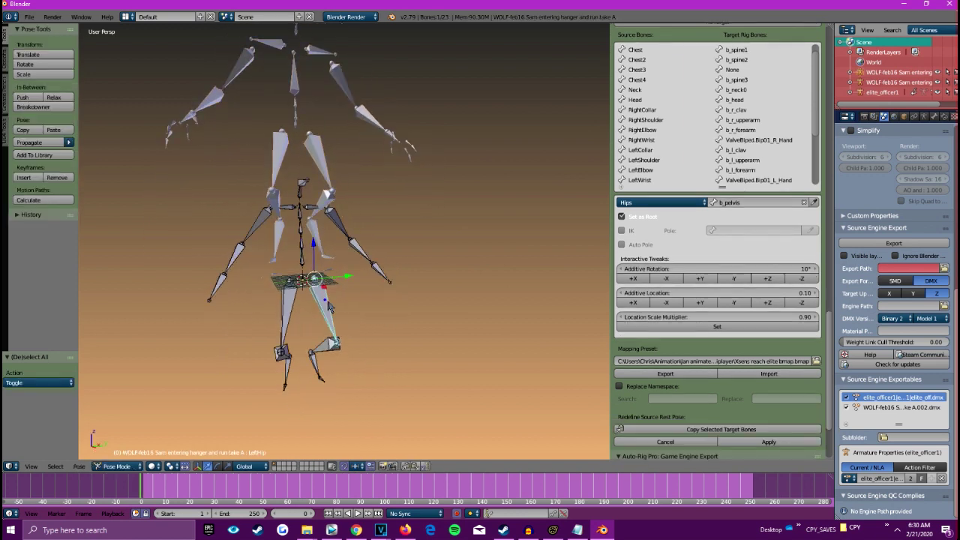
pyautogui.press('a')
pyautogui.press('a')
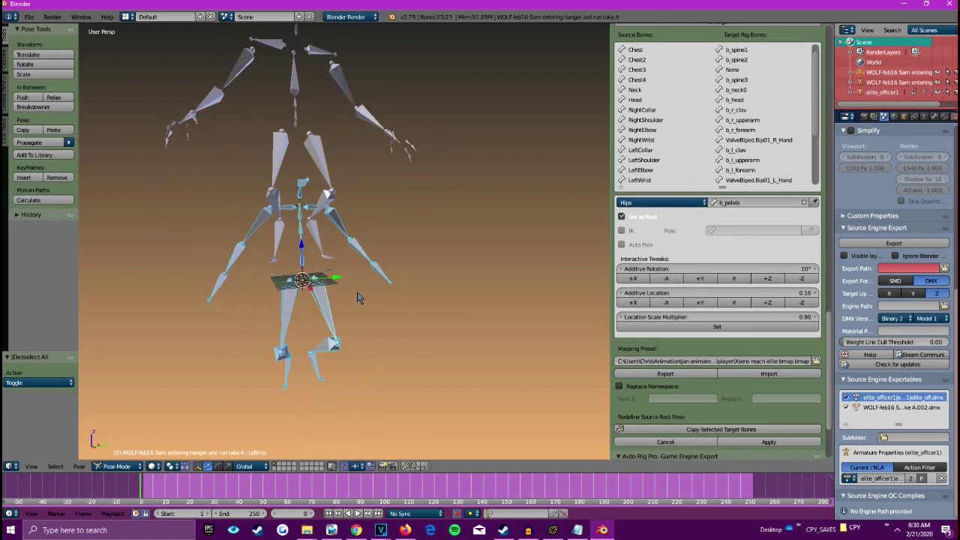
# - Cancel the current rest pose redefinition, start a new one for the source armature and copy the selected target bones' pose onto it
pyautogui.moveTo(300, 316); pyautogui.dragTo(267, 285, button='middle')
pyautogui.scroll(6, 371, 128)
pyautogui.moveTo(334, 167); pyautogui.dragTo(291, 151, button='middle')
pyautogui.moveTo(285, 203); pyautogui.dragTo(279, 228, button='middle')
pyautogui.moveTo(224, 218); pyautogui.dragTo(291, 229, button='middle')
pyautogui.moveTo(250, 176); pyautogui.dragTo(420, 255, button='middle')
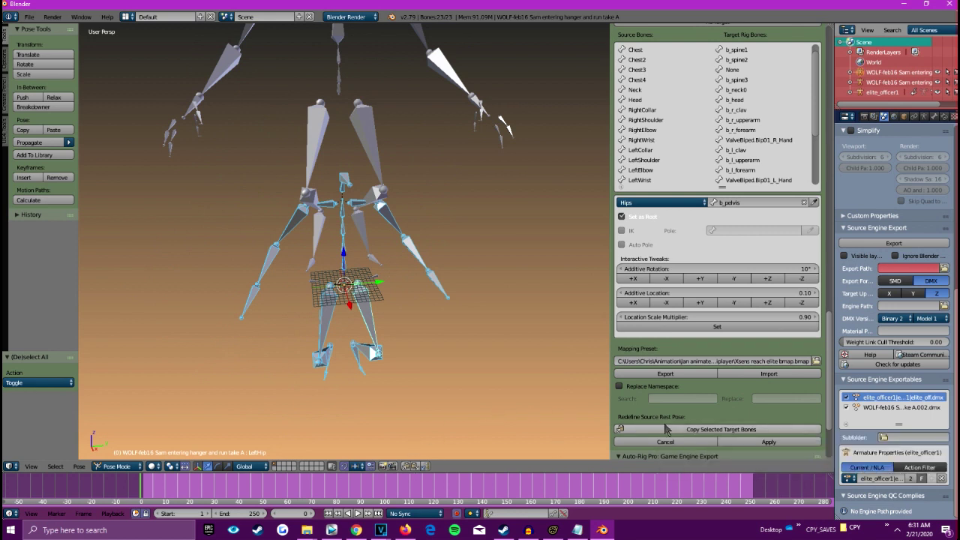
pyautogui.click(654, 444)
pyautogui.click(689, 432)
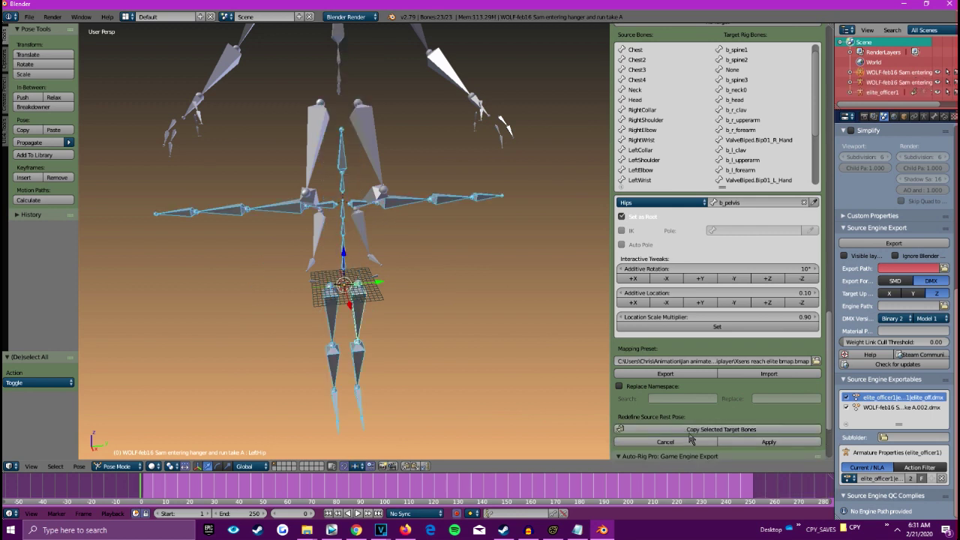
pyautogui.click(688, 432)
# - Check the source armature's redefined pose against elite_officer1 and copy the selected bones' pose to the buffer
pyautogui.moveTo(461, 300); pyautogui.dragTo(299, 252, button='middle')
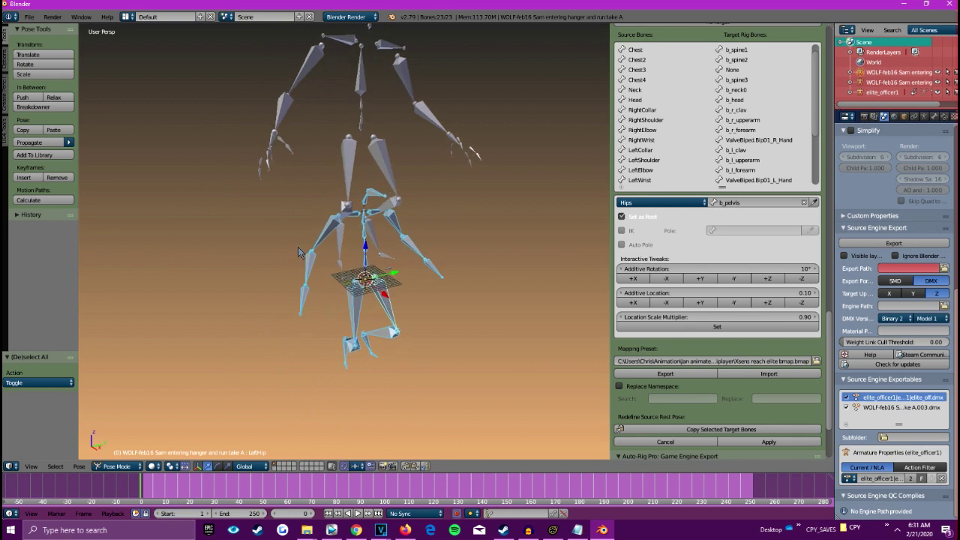
pyautogui.moveTo(328, 305); pyautogui.dragTo(468, 208, button='middle')
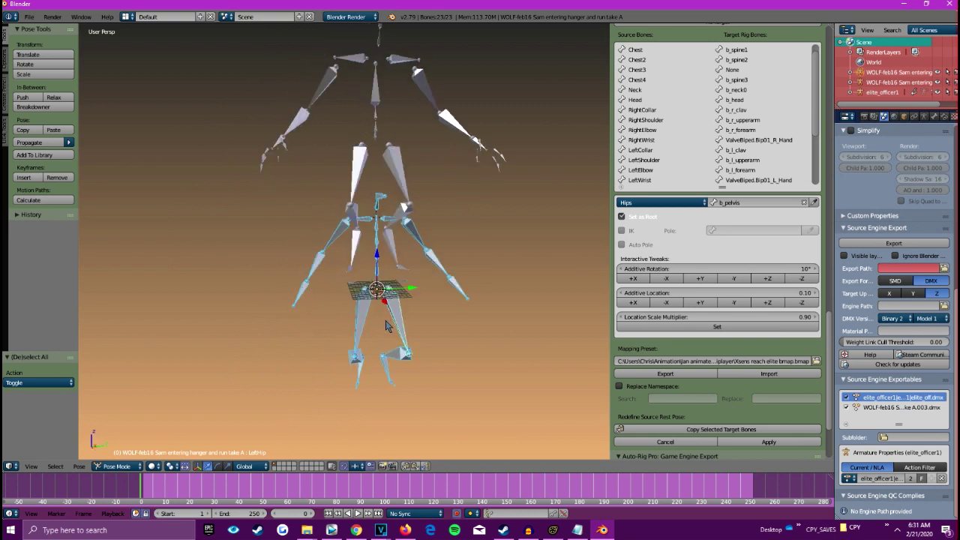
pyautogui.keyDown('shift'); pyautogui.moveTo(386, 324); pyautogui.dragTo(369, 311, button='middle'); pyautogui.keyUp('shift')
pyautogui.keyDown('shift'); pyautogui.moveTo(398, 365); pyautogui.dragTo(373, 350, button='middle'); pyautogui.keyUp('shift')
pyautogui.moveTo(312, 340); pyautogui.dragTo(390, 385, button='middle')
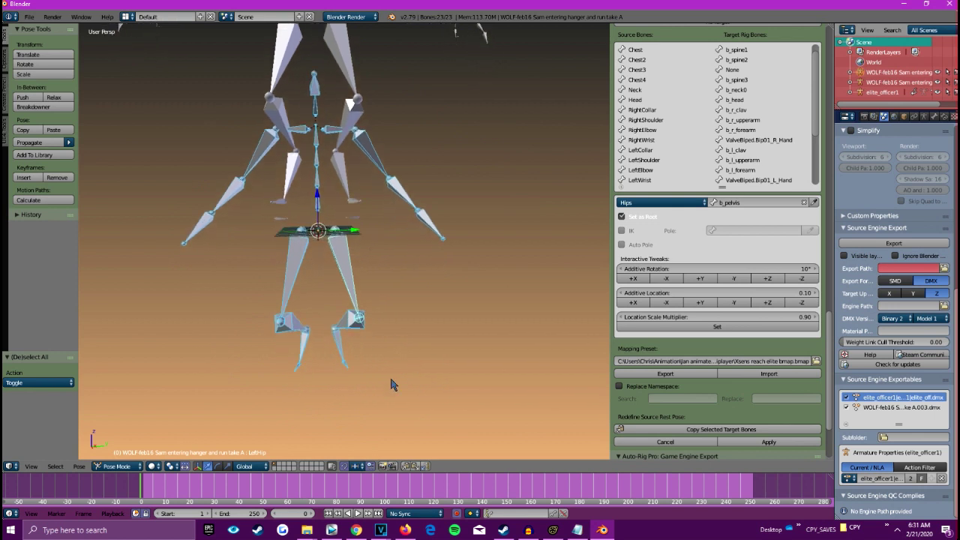
pyautogui.click(404, 466)
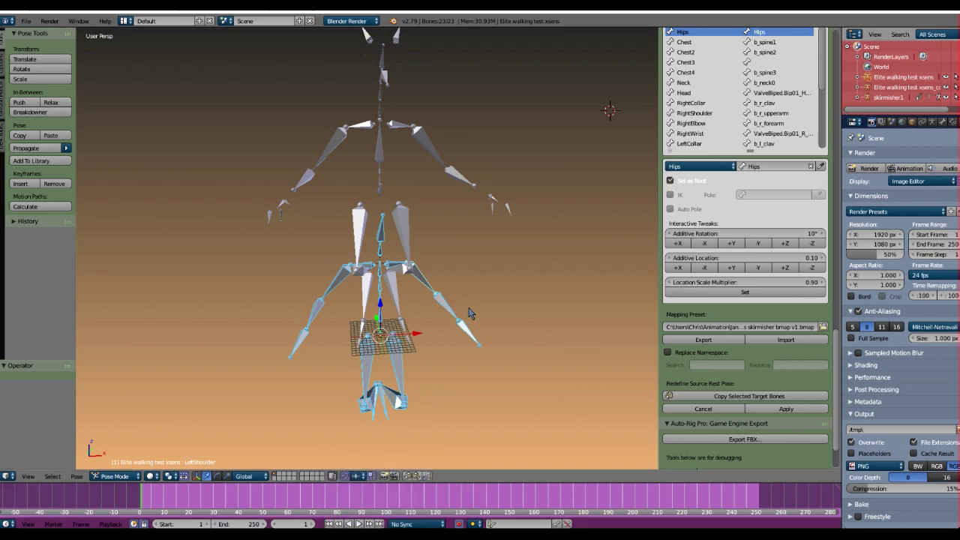
# - Locate Jackal pose save.blend in the Xsens to Skirmisher folder through the Save As browser, and return to the scene
pyautogui.moveTo(487, 296); pyautogui.dragTo(475, 300, button='middle')
pyautogui.moveTo(482, 297); pyautogui.dragTo(523, 290, button='middle')
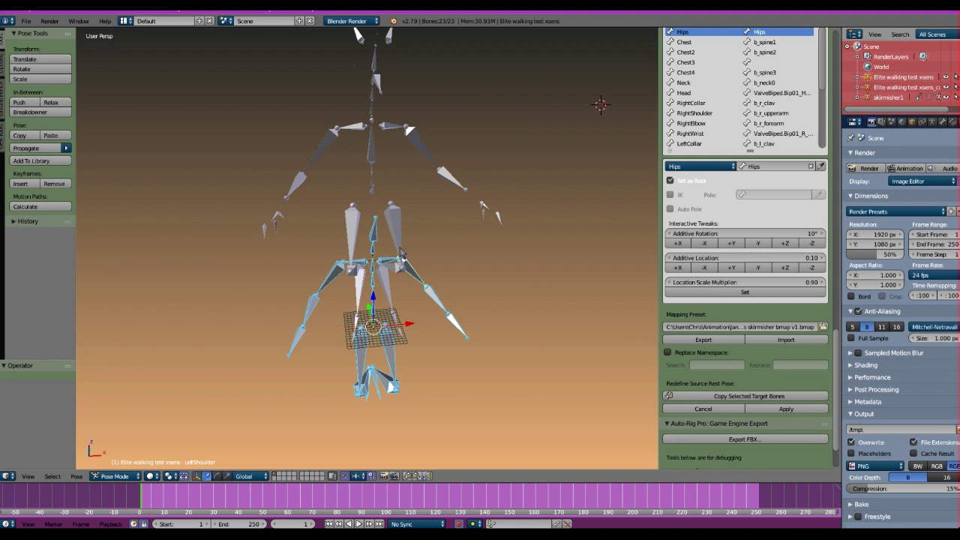
pyautogui.keyDown('shift'); pyautogui.moveTo(414, 219); pyautogui.dragTo(434, 231, button='middle'); pyautogui.keyUp('shift')
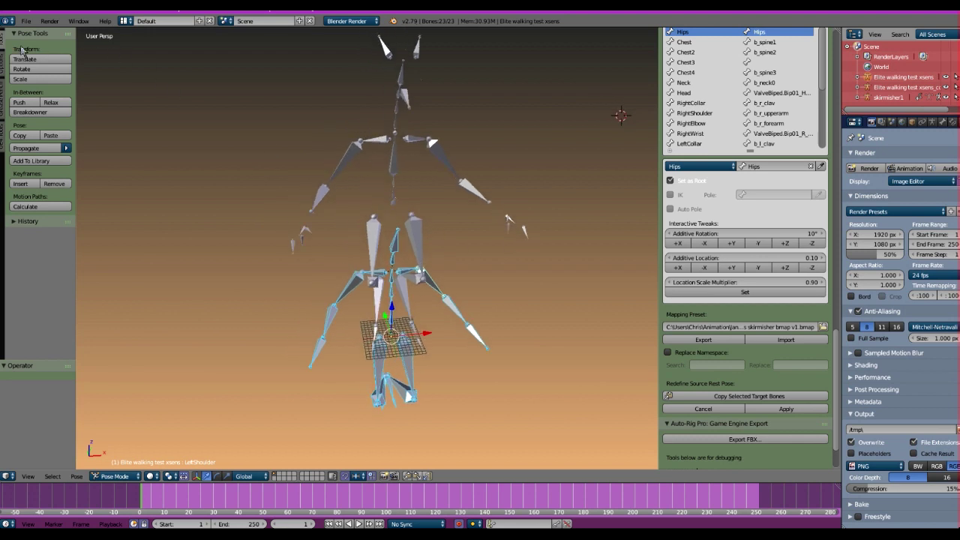
pyautogui.click(26, 21)
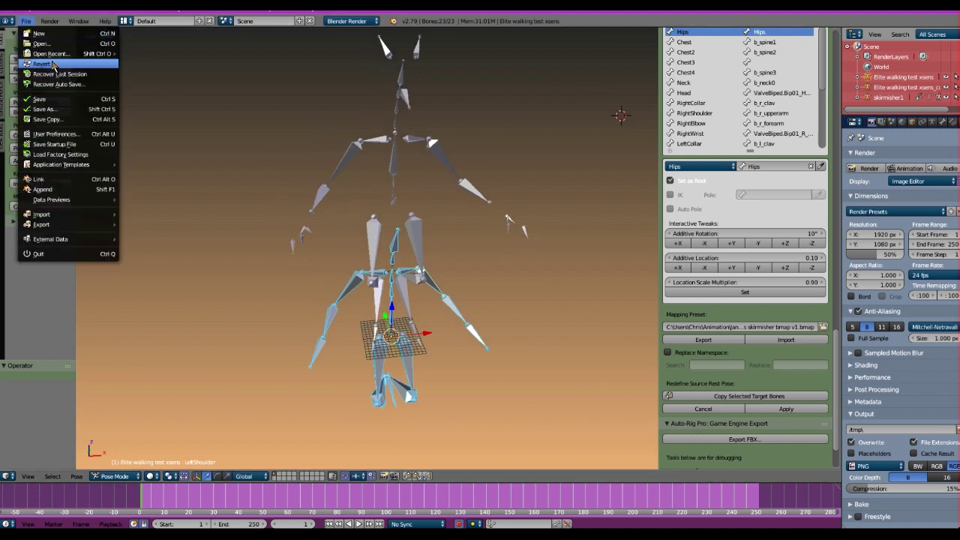
pyautogui.click(87, 111)
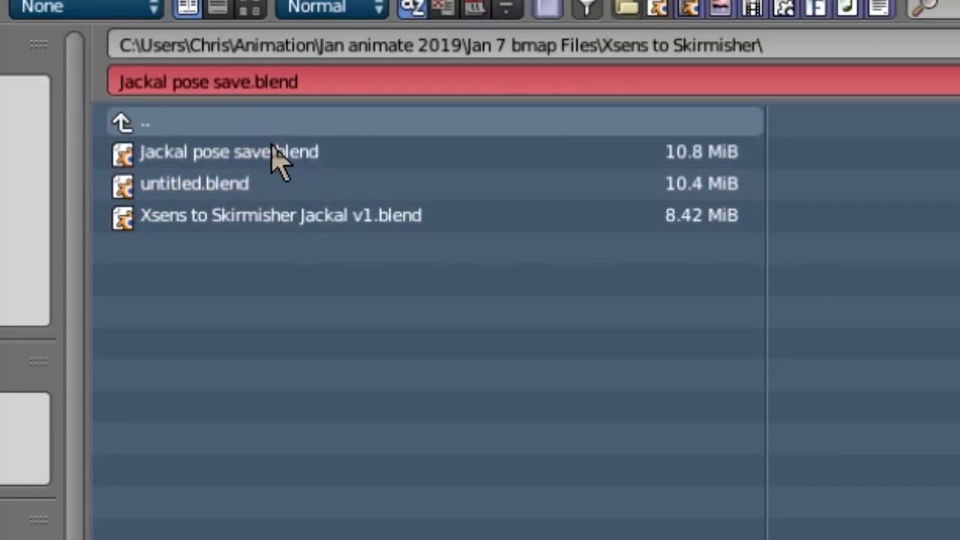
pyautogui.click(183, 78)
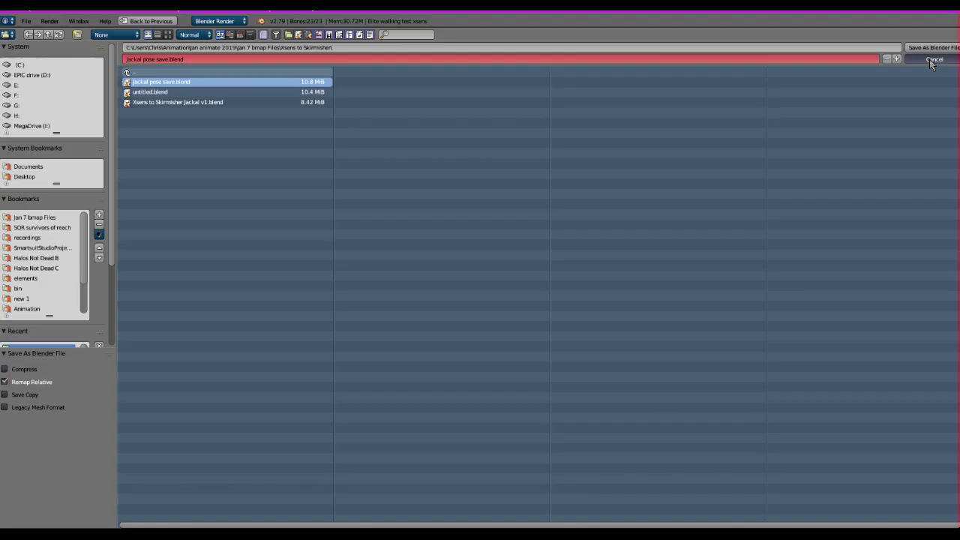
pyautogui.press('Return')
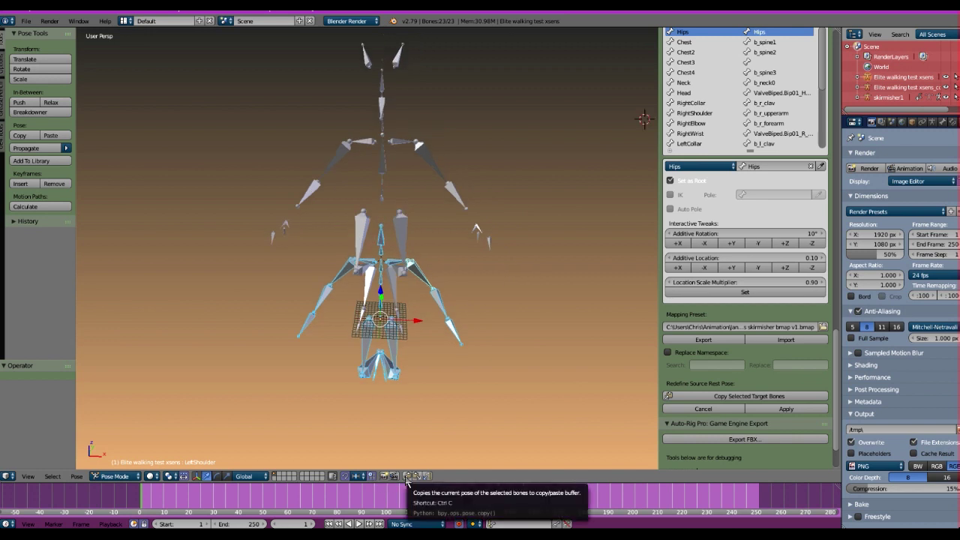
# - Copy the Elite walking test xsens bones' pose to the buffer and open the Blender file with the skirmisher_idle_default scene
pyautogui.click(406, 482)
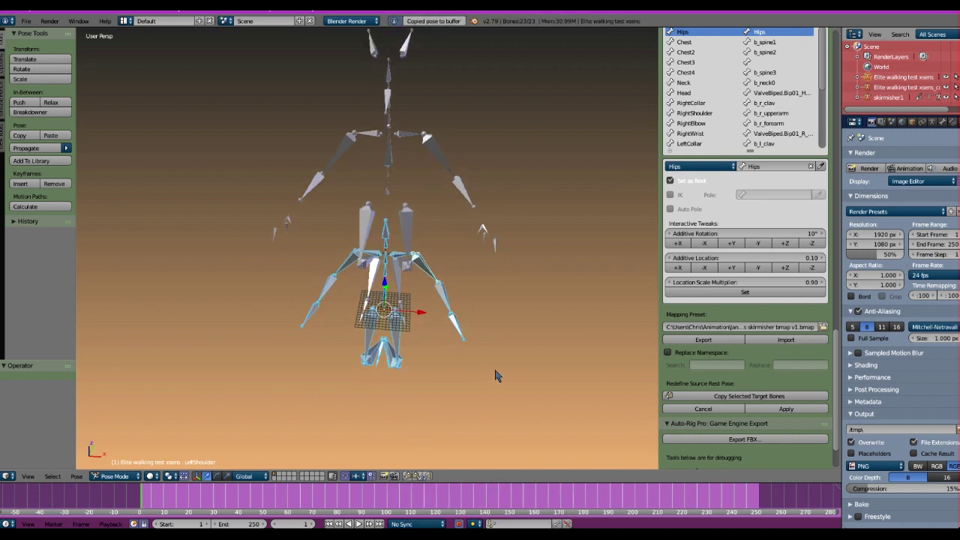
pyautogui.click(26, 21)
pyautogui.click(39, 45)
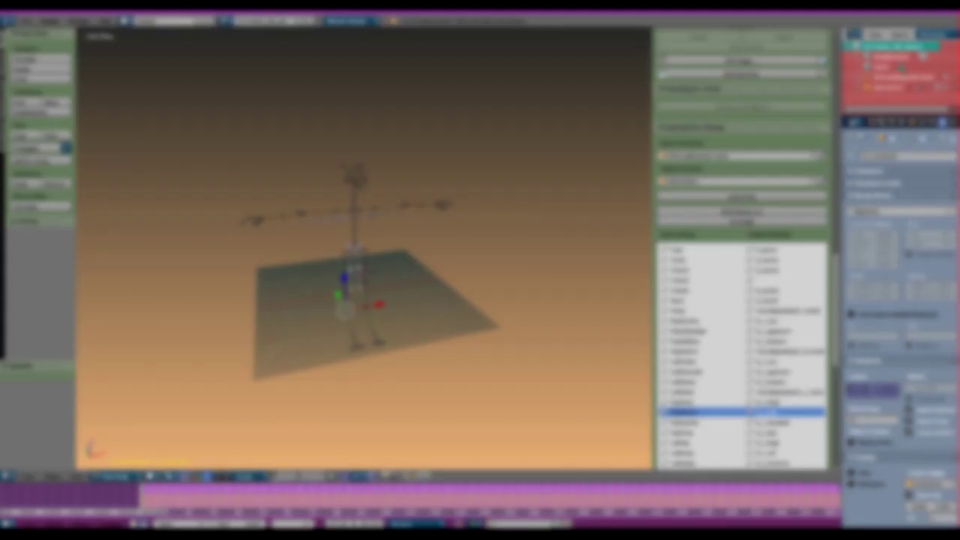
# - Go to frame 27 and start redefining the source rest pose of the Elite walking test xsens armature
pyautogui.moveTo(442, 180); pyautogui.dragTo(461, 184, button='middle')
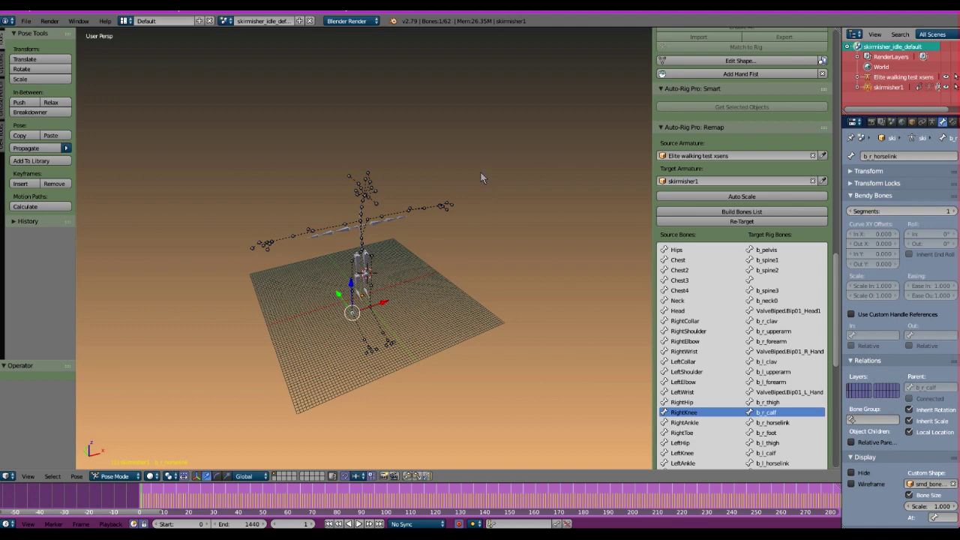
pyautogui.scroll(4, 360, 237)
pyautogui.moveTo(386, 236); pyautogui.dragTo(419, 222, button='middle')
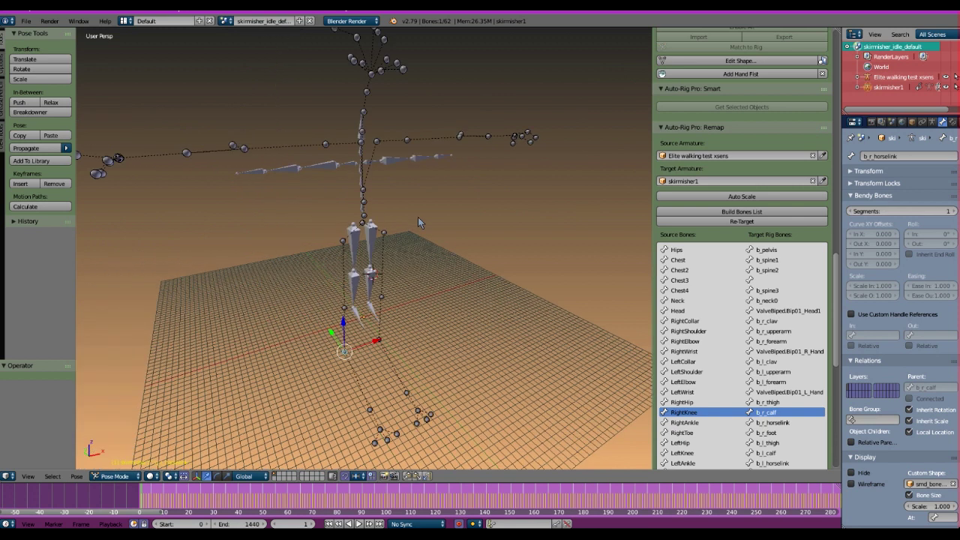
pyautogui.moveTo(195, 501)
pyautogui.mouseDown()
pyautogui.moveTo(207, 502)
pyautogui.moveTo(140, 501)
pyautogui.moveTo(206, 488)
pyautogui.mouseUp()
pyautogui.scroll(-5, 319, 343)
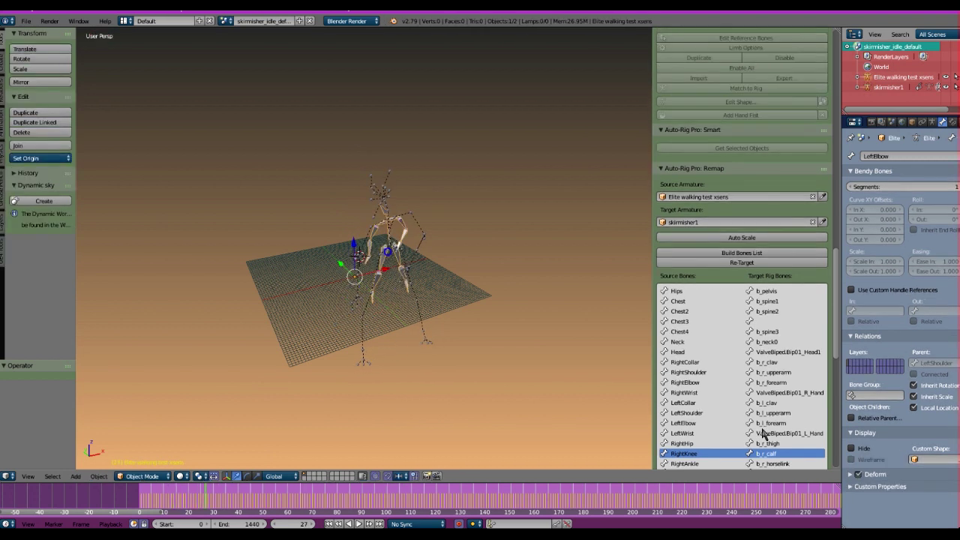
pyautogui.scroll(-10, 694, 407)
pyautogui.click(742, 352)
# - Paste the copied pose onto all source bones and compare it with the skirmisher1 skeleton
pyautogui.moveTo(444, 222); pyautogui.dragTo(321, 198, button='middle')
pyautogui.keyDown('shift'); pyautogui.moveTo(405, 236); pyautogui.dragTo(360, 274, button='middle'); pyautogui.keyUp('shift')
pyautogui.scroll(5, 426, 308)
pyautogui.moveTo(425, 307); pyautogui.dragTo(397, 322, button='middle')
pyautogui.moveTo(326, 326); pyautogui.dragTo(316, 325, button='middle')
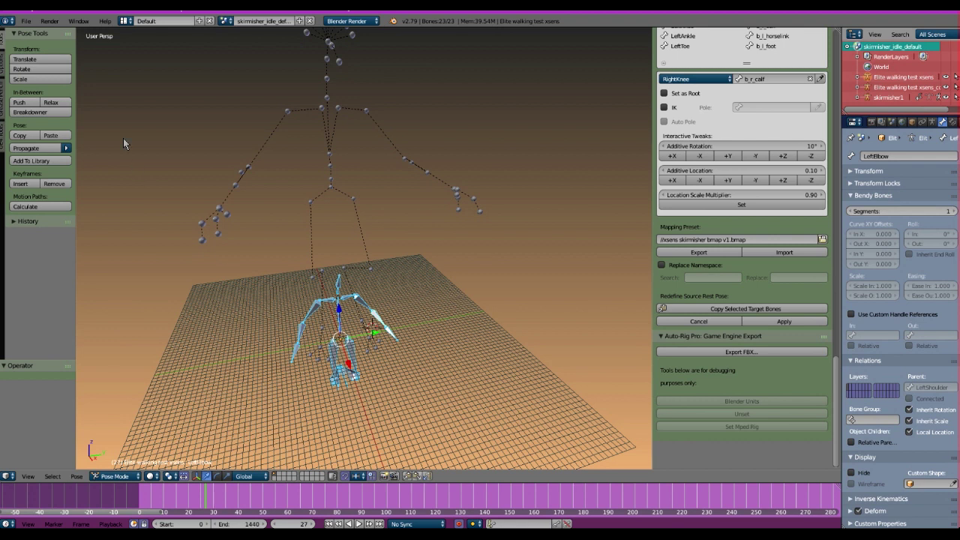
pyautogui.moveTo(400, 238); pyautogui.dragTo(420, 250, button='middle')
pyautogui.scroll(-5, 421, 250)
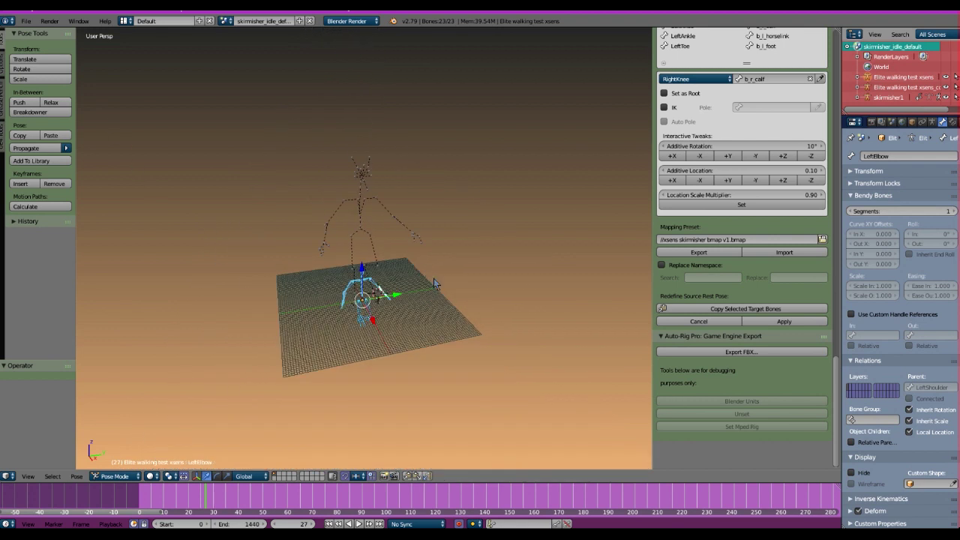
pyautogui.click(26, 21)
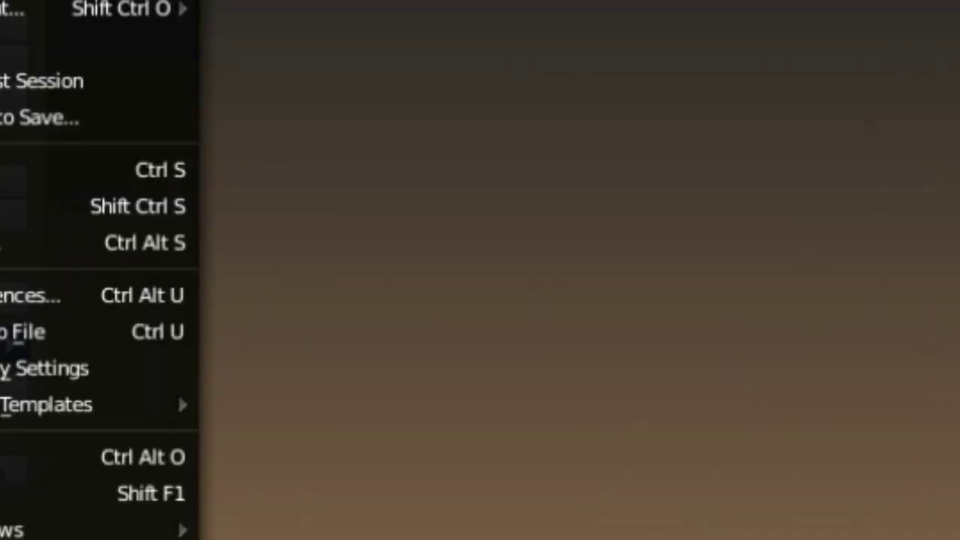
pyautogui.click(39, 44)
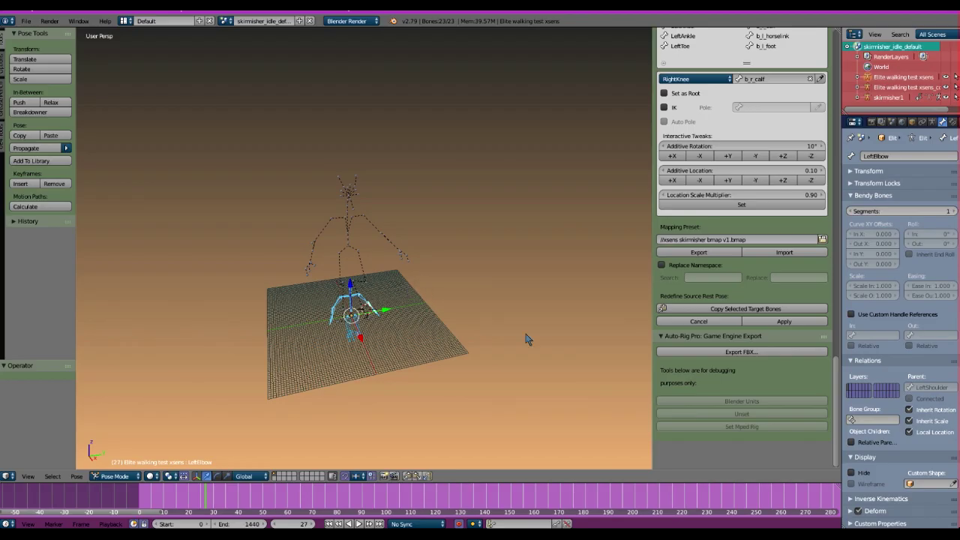
# - Apply the redefined rest pose to the Elite walking test xsens source armature
pyautogui.scroll(2, 528, 339)
pyautogui.scroll(2, 732, 362)
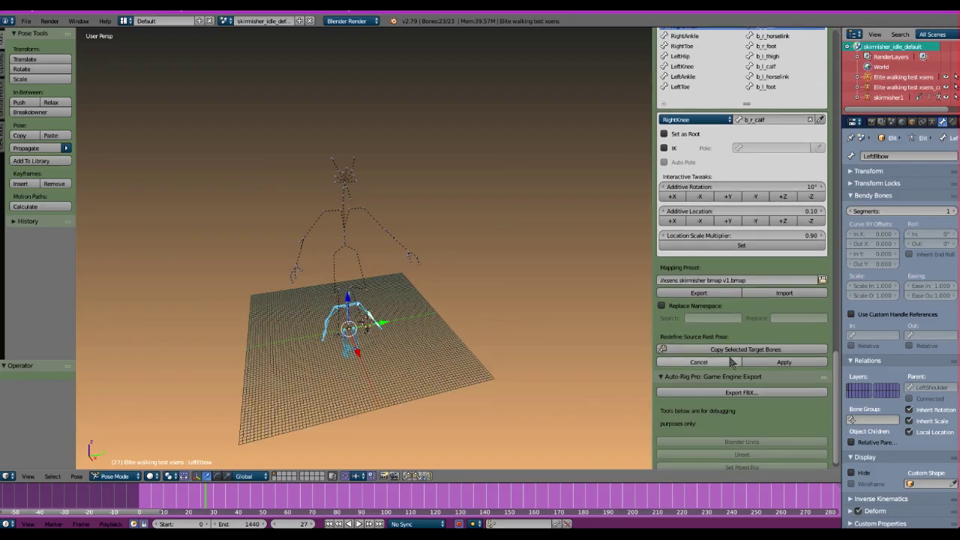
pyautogui.scroll(3, 367, 321)
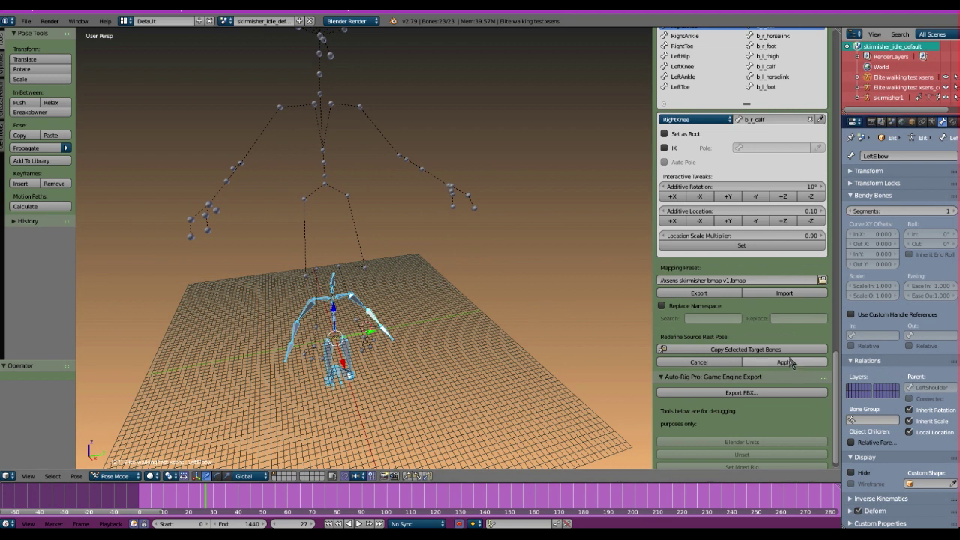
pyautogui.click(790, 364)
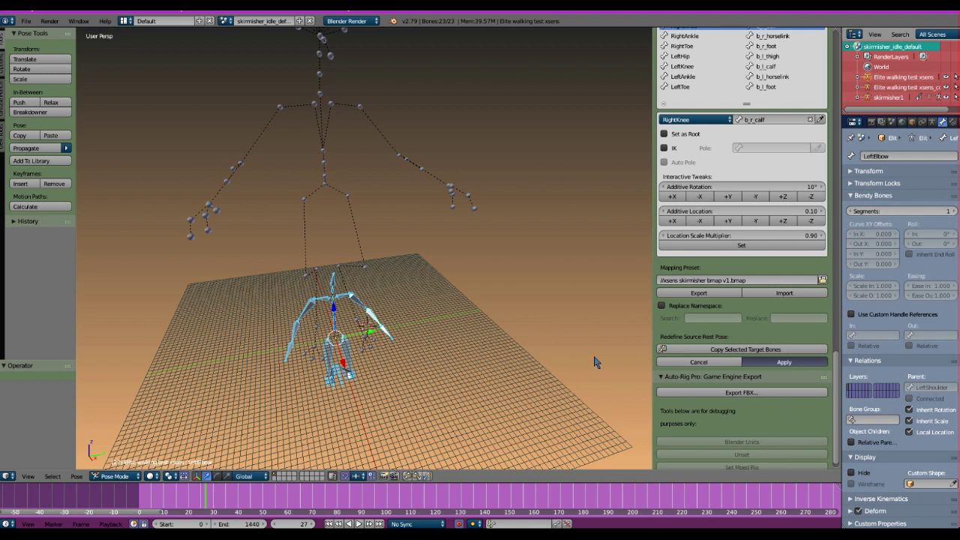
# - Review the bone mapping between Elite walking test xsens and skirmisher1, selecting the pair of Hips and b_pelvis
pyautogui.scroll(12, 795, 280)
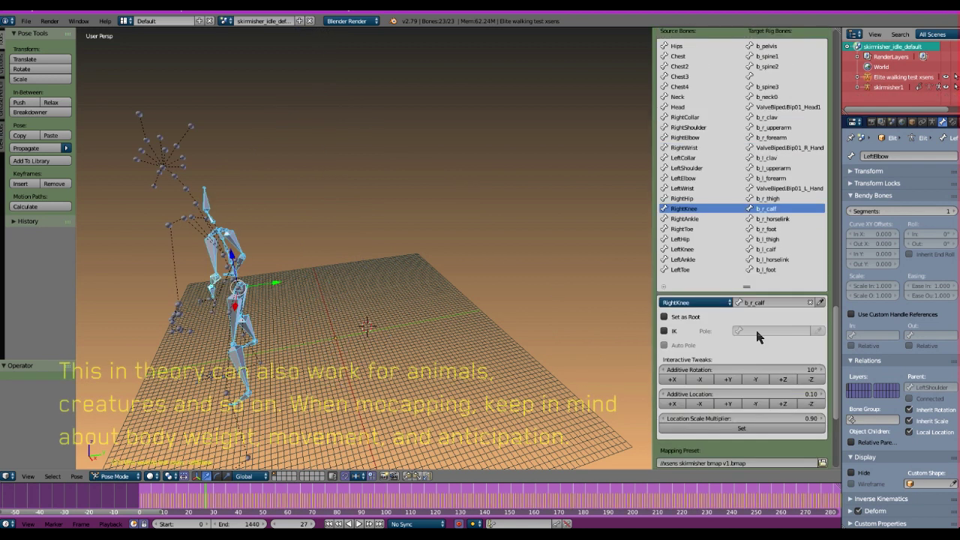
pyautogui.click(792, 279)
pyautogui.click(790, 269)
pyautogui.moveTo(835, 285); pyautogui.dragTo(838, 342)
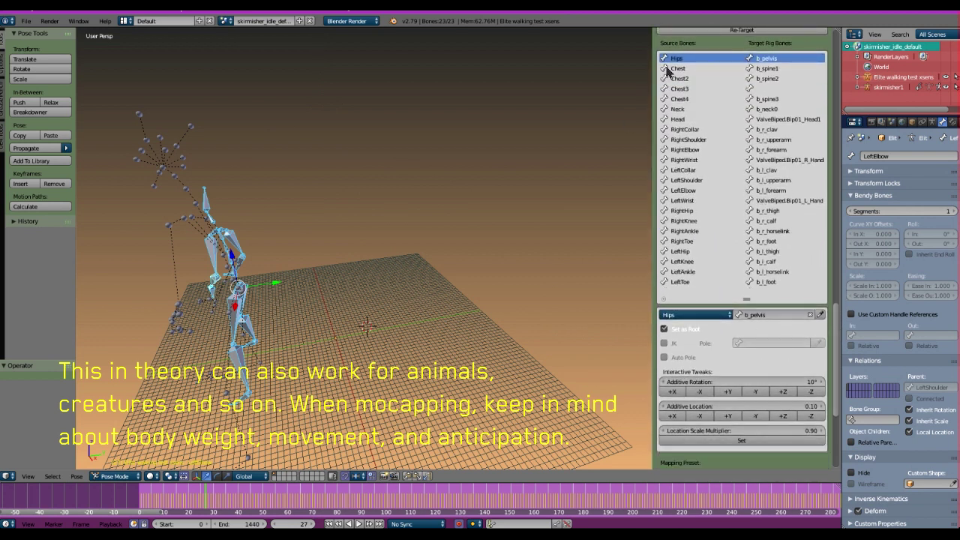
pyautogui.moveTo(258, 187); pyautogui.dragTo(454, 185, button='middle')
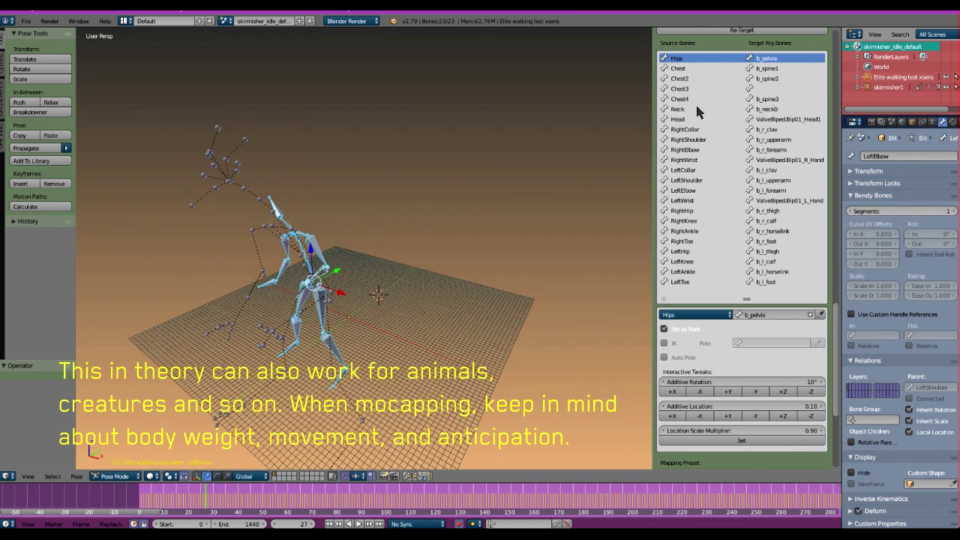
pyautogui.scroll(5, 695, 104)
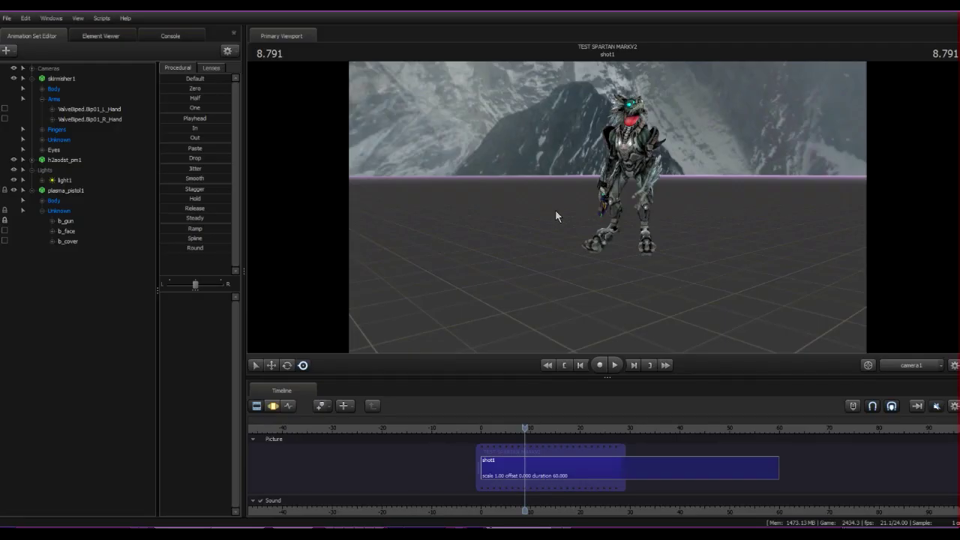
# - Switch to Source Filmmaker, dismiss the Invalid Manipulation dialog and play the skirmisher1 animation in shot1
pyautogui.click(670, 196)
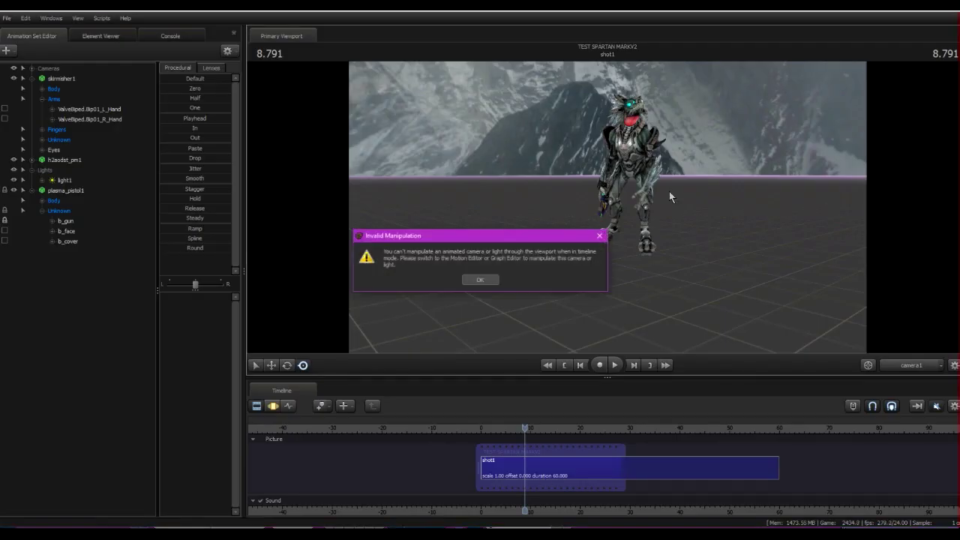
pyautogui.click(481, 279)
pyautogui.moveTo(553, 429); pyautogui.dragTo(553, 428)
pyautogui.press('space')
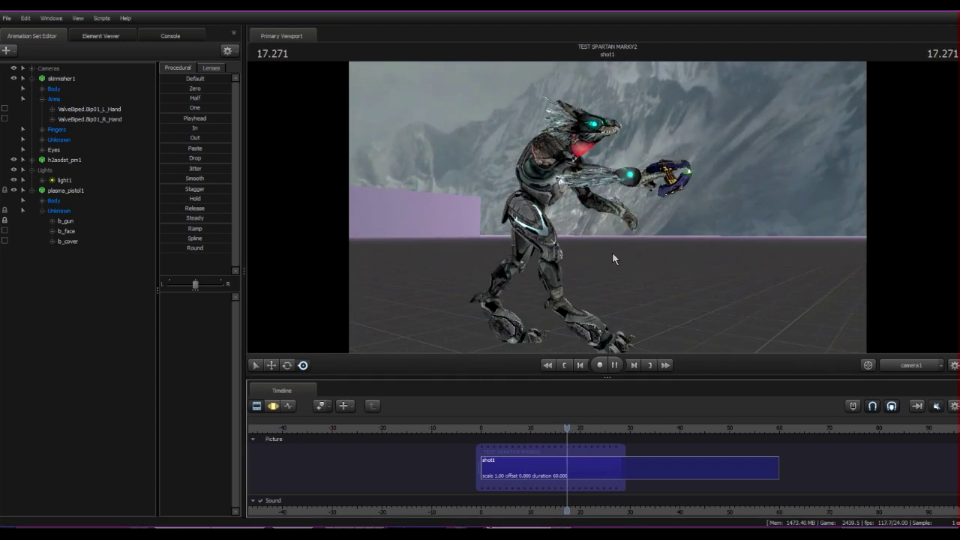
pyautogui.press('space')
# - Switch the viewport's camera and play and pause shot1 to examine the skirmisher's walk from another angle
pyautogui.click(898, 365)
pyautogui.moveTo(780, 278); pyautogui.dragTo(623, 225)
pyautogui.press('space')
pyautogui.press('space')
pyautogui.press('space')
pyautogui.press('space')
# - Turn the camera around the skirmisher and replay its animation from an earlier point in shot1
pyautogui.moveTo(780, 277); pyautogui.dragTo(780, 262)
pyautogui.moveTo(696, 226); pyautogui.dragTo(615, 210)
pyautogui.press('space')
pyautogui.press('space')
pyautogui.press('space')
pyautogui.click(505, 430)
pyautogui.press('space')
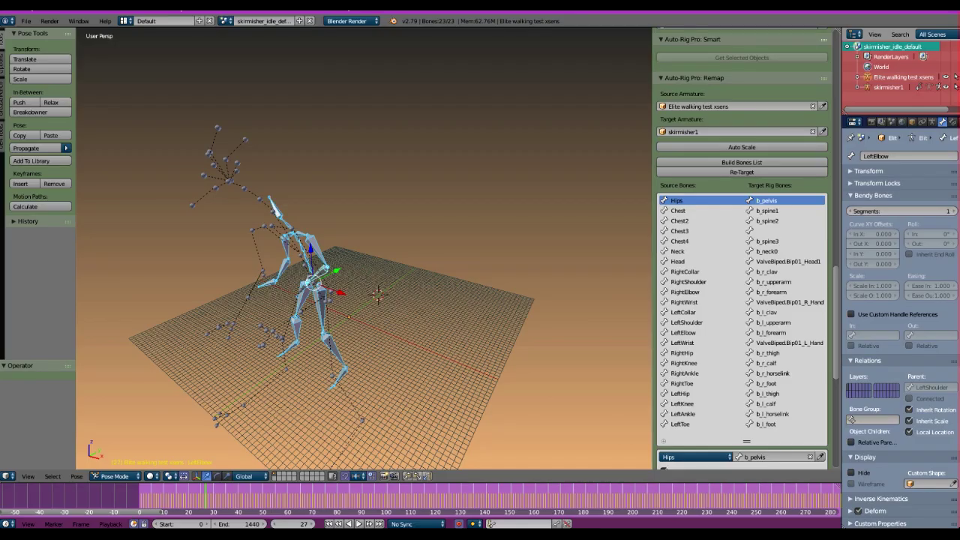
# - Switch back to Blender and scrub to frame 53 to view both skeletons in the retargeted animation
pyautogui.moveTo(355, 500); pyautogui.dragTo(270, 495)
pyautogui.scroll(-4, 270, 495)
pyautogui.scroll(-6, 395, 382)
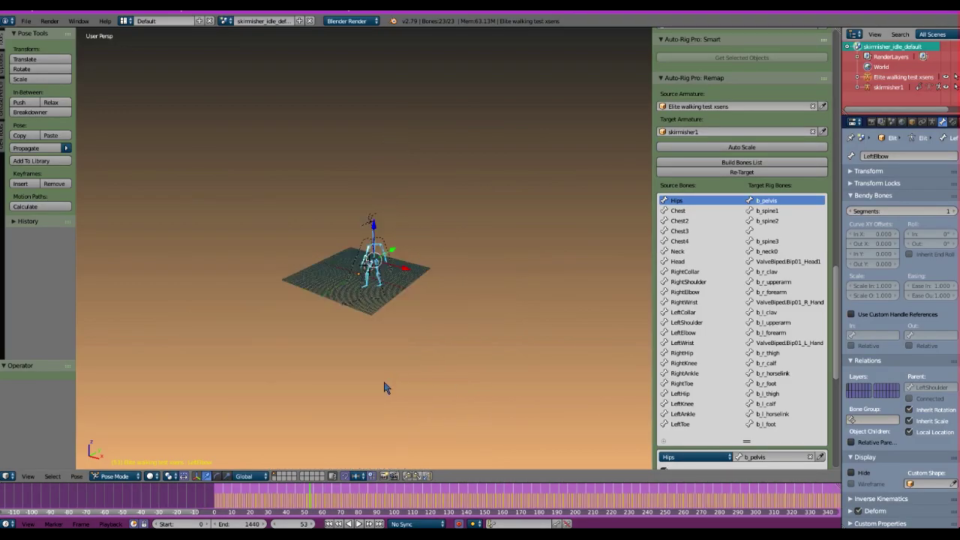
pyautogui.scroll(4, 379, 375)
pyautogui.scroll(-4, 388, 437)
pyautogui.scroll(3, 407, 450)
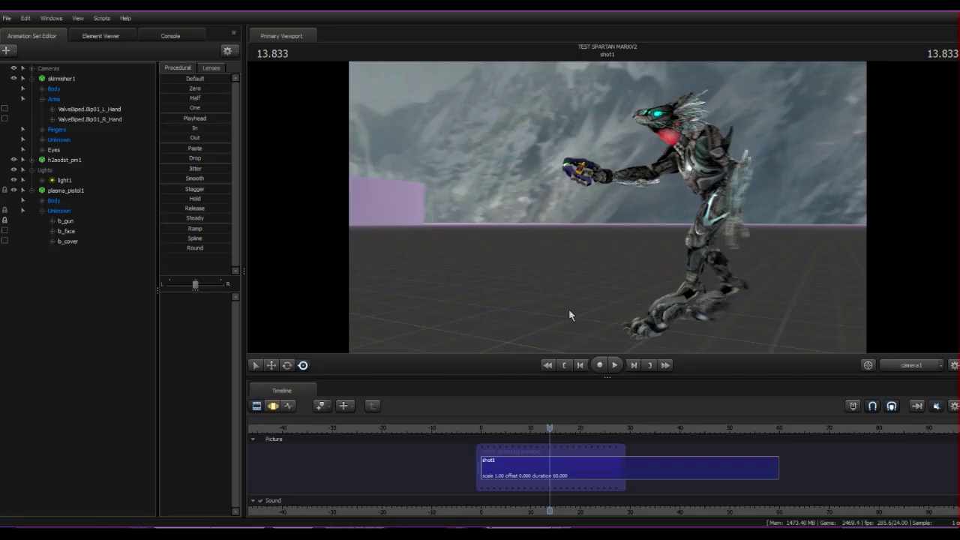
# - Return to Source Filmmaker, play the skirmisher animation and scrub shot1 to 12.750 seconds
pyautogui.press('space')
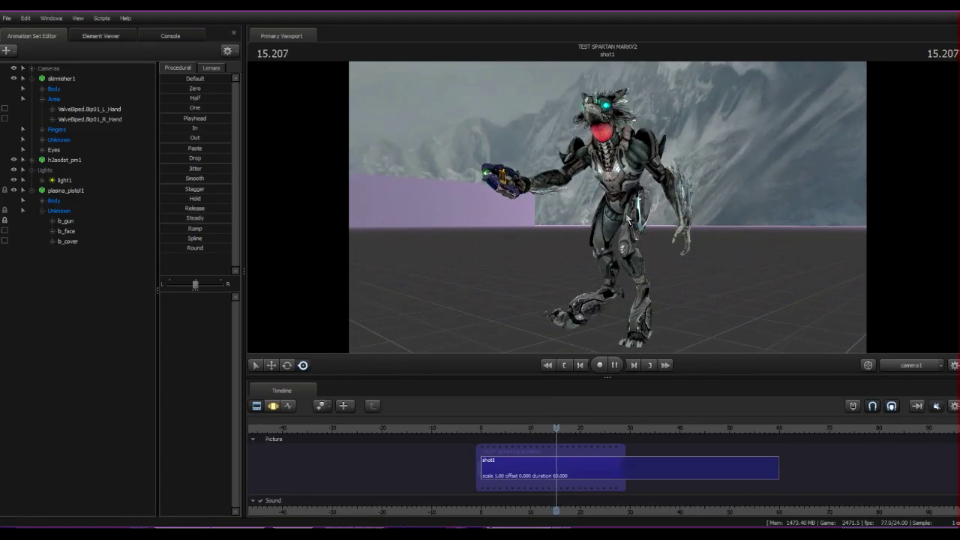
pyautogui.press('space')
pyautogui.moveTo(481, 429); pyautogui.dragTo(544, 430)
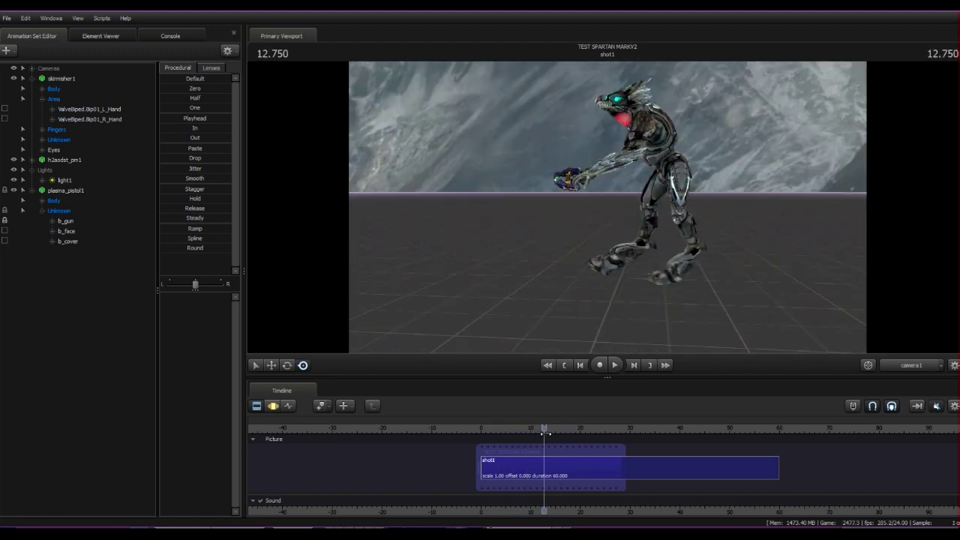
# - Play and pause the skirmisher in shot1, switch back to Blender and replay the retargeted animation from the start
pyautogui.press('space')
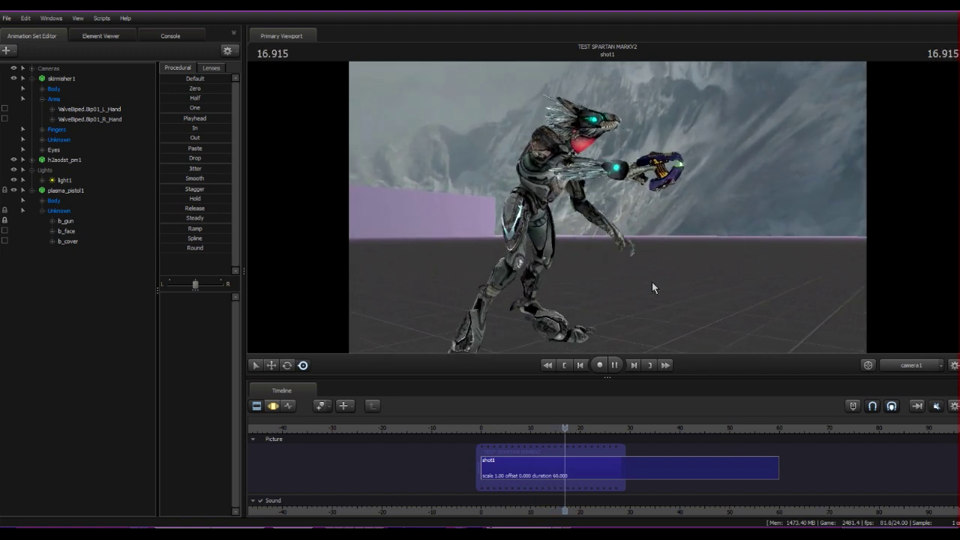
pyautogui.press('space')
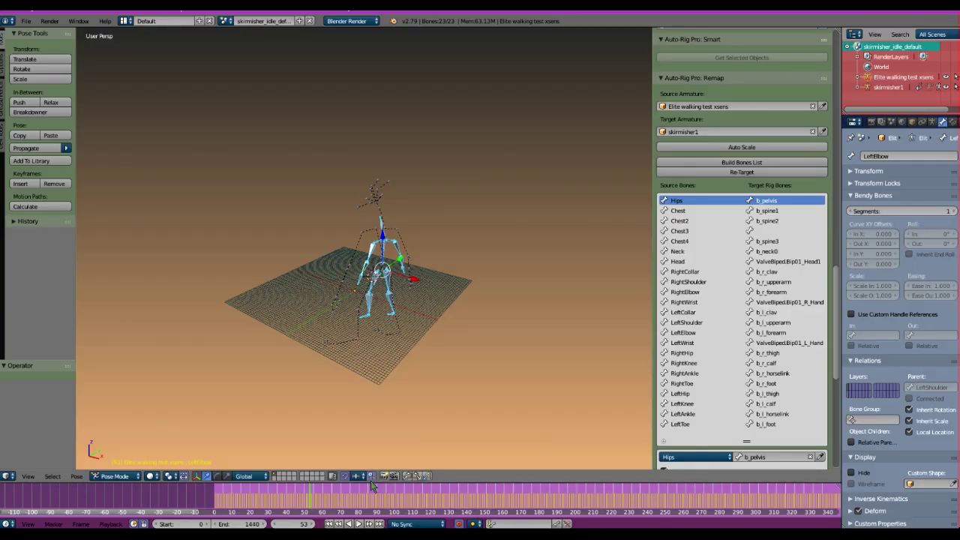
pyautogui.moveTo(374, 495); pyautogui.dragTo(201, 507)
pyautogui.hotkey('alt', 'a')
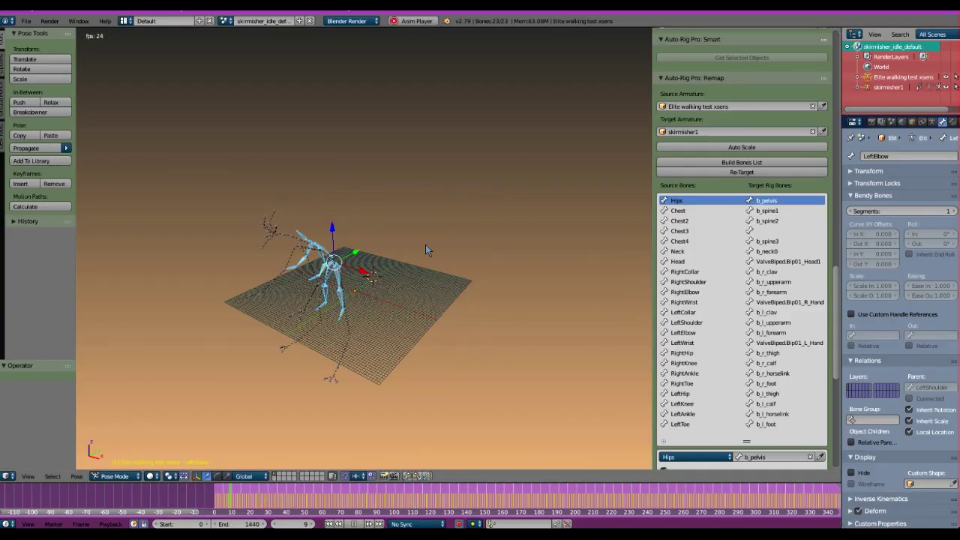
pyautogui.press('Escape')
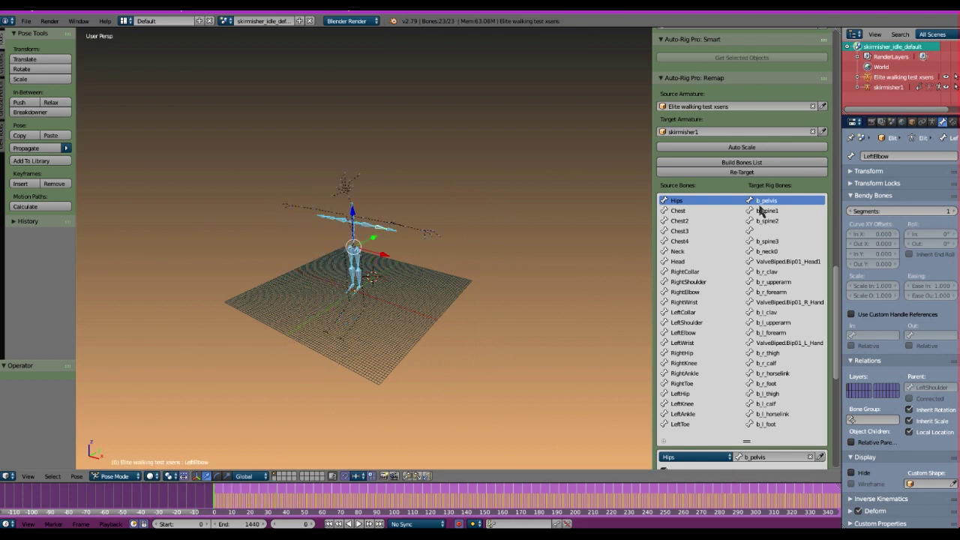
# - Review the Remap settings down to Redefine Rest Pose, return to Re-Target, and replay the animation while viewing both skeletons
pyautogui.scroll(-5, 795, 307)
pyautogui.scroll(-5, 731, 421)
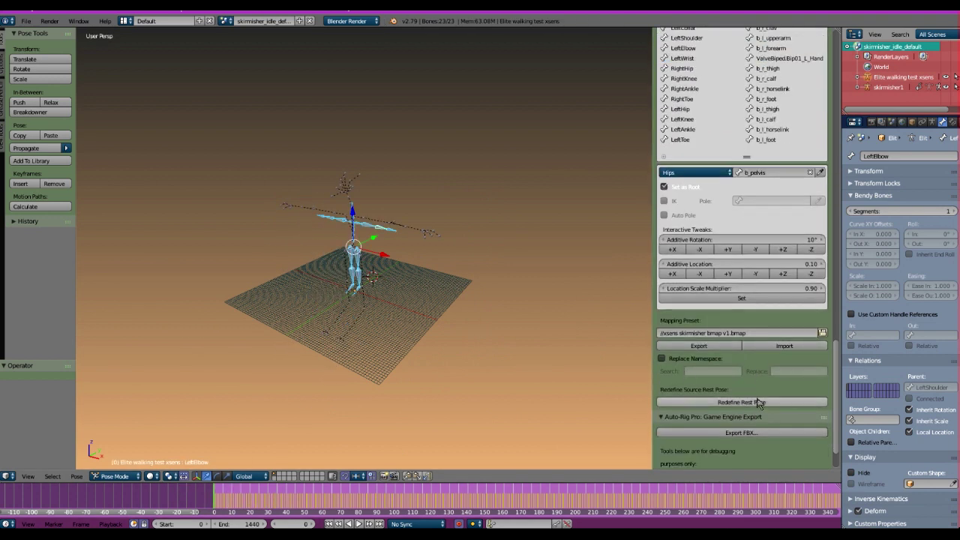
pyautogui.scroll(6, 750, 424)
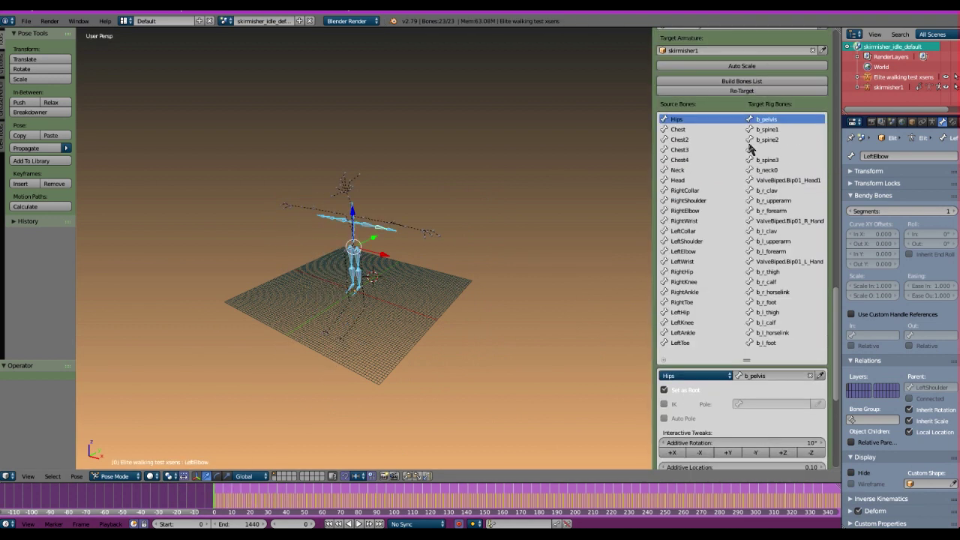
pyautogui.click(742, 90)
pyautogui.hotkey('alt', 'a')
pyautogui.scroll(-2, 345, 501)
pyautogui.scroll(-4, 450, 499)
pyautogui.scroll(3, 459, 332)
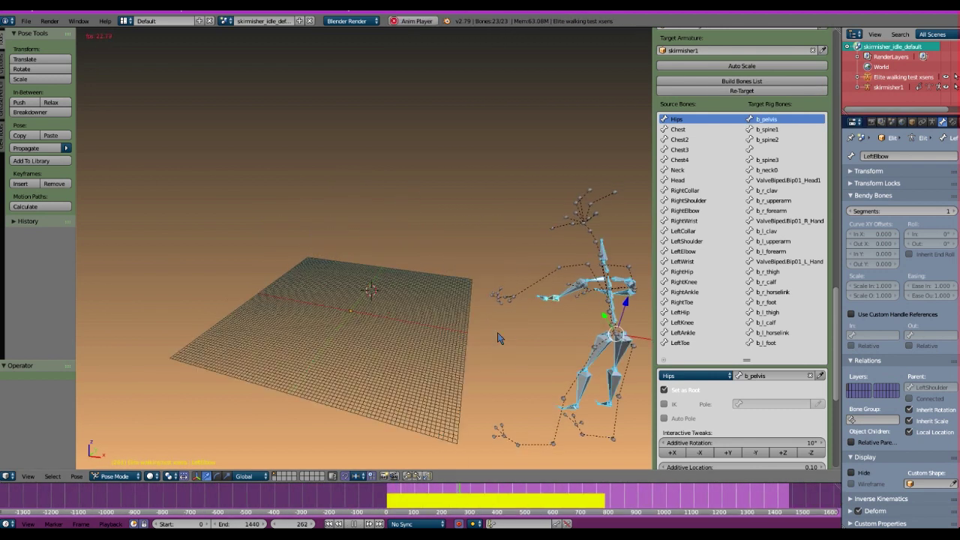
pyautogui.moveTo(459, 333); pyautogui.dragTo(519, 327, button='middle')
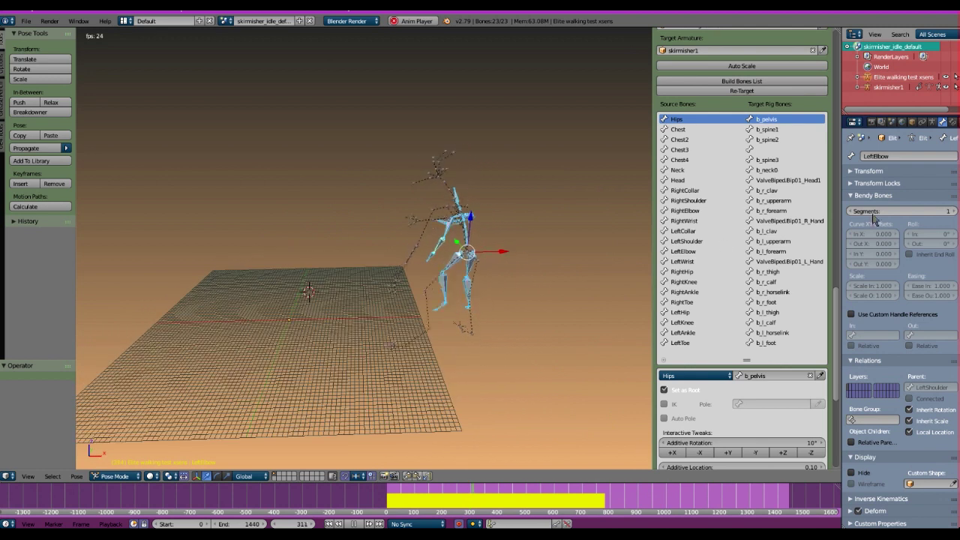
# - Stop playback and show the scene's Source Engine Export and Exportables settings in a widened properties area
pyautogui.click(891, 121)
pyautogui.hotkey('alt', 'a')
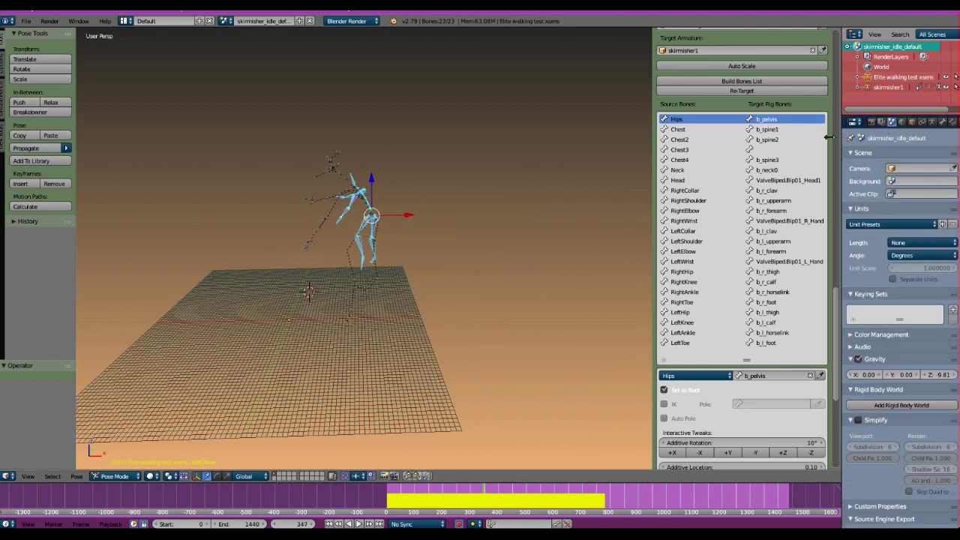
pyautogui.moveTo(839, 137); pyautogui.dragTo(775, 138)
pyautogui.scroll(-8, 786, 349)
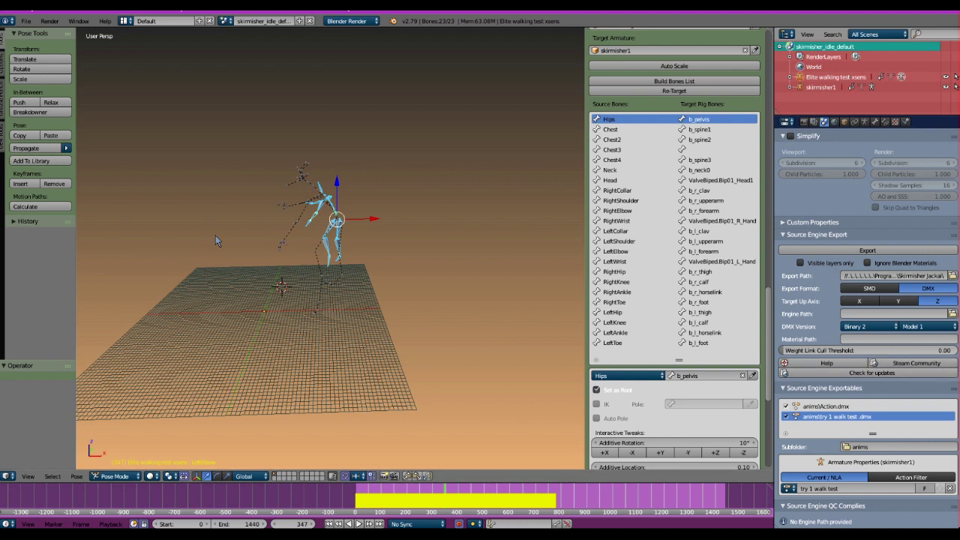
# - Play the retargeted animation from another frame to examine both skeletons from different angles, and stop it
pyautogui.moveTo(218, 236); pyautogui.dragTo(318, 236, button='middle')
pyautogui.hotkey('alt', 'a')
pyautogui.click(477, 498)
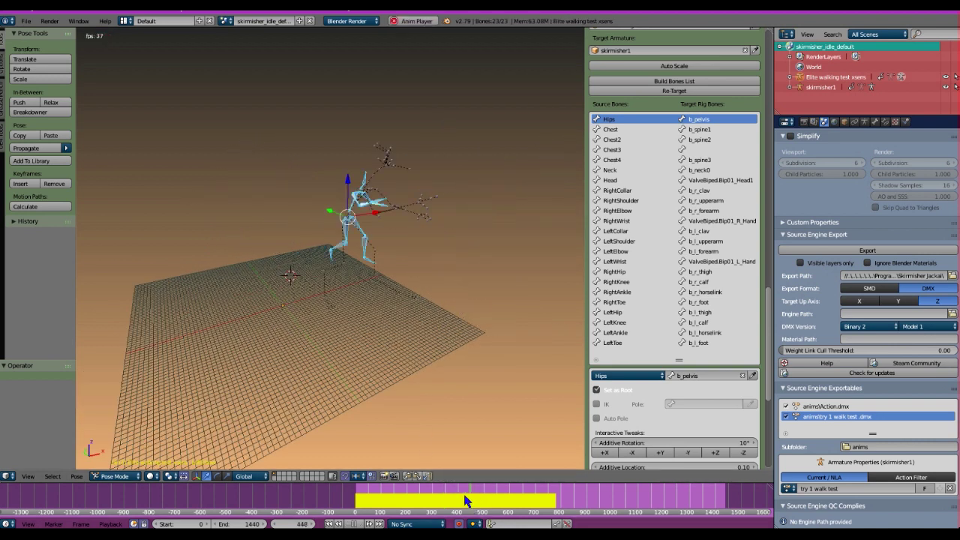
pyautogui.moveTo(483, 295); pyautogui.dragTo(343, 310, button='middle')
pyautogui.hotkey('alt', 'a')
pyautogui.scroll(-3, 412, 305)
# - Select the skirmisher1 armature and hide the Elite walking test xsens armature
pyautogui.rightClick(405, 306)
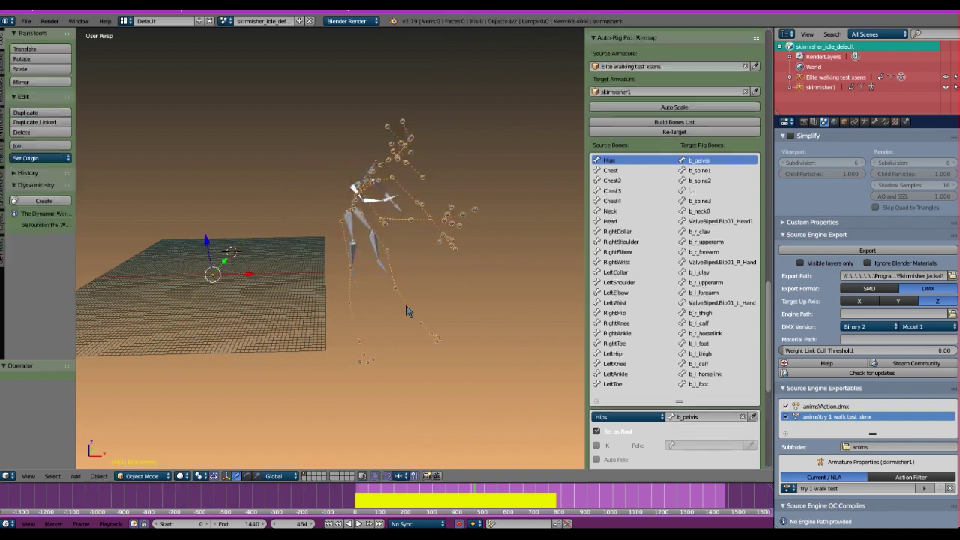
pyautogui.moveTo(398, 284); pyautogui.dragTo(358, 255, button='middle')
pyautogui.scroll(3, 415, 239)
pyautogui.moveTo(417, 238); pyautogui.dragTo(443, 247, button='middle')
pyautogui.scroll(-2, 443, 247)
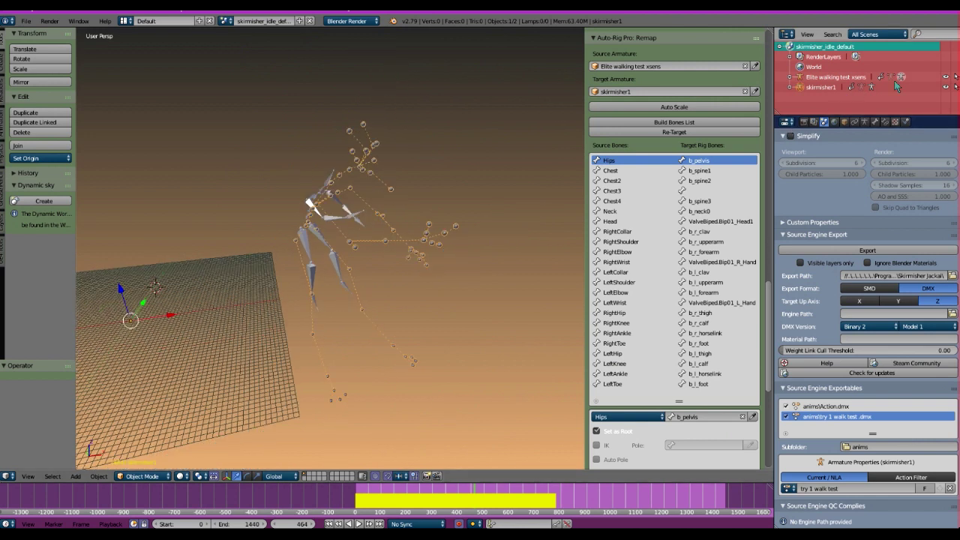
pyautogui.click(948, 77)
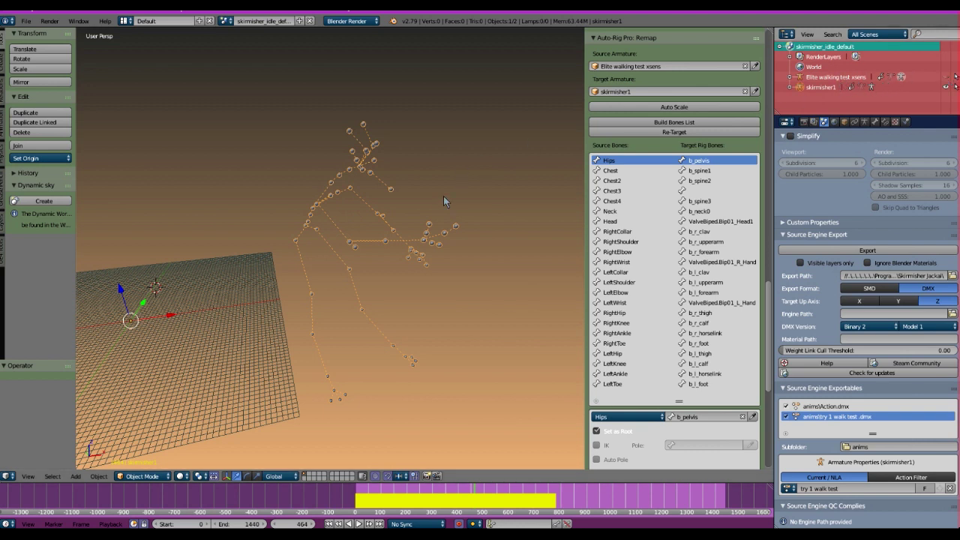
# - Play the skirmisher1 skeleton's animation on its own from a wider view, and stop it
pyautogui.keyDown('shift'); pyautogui.moveTo(450, 197); pyautogui.dragTo(448, 191, button='middle'); pyautogui.keyUp('shift')
pyautogui.hotkey('alt', 'a')
pyautogui.scroll(-6, 487, 505)
pyautogui.scroll(-4, 454, 332)
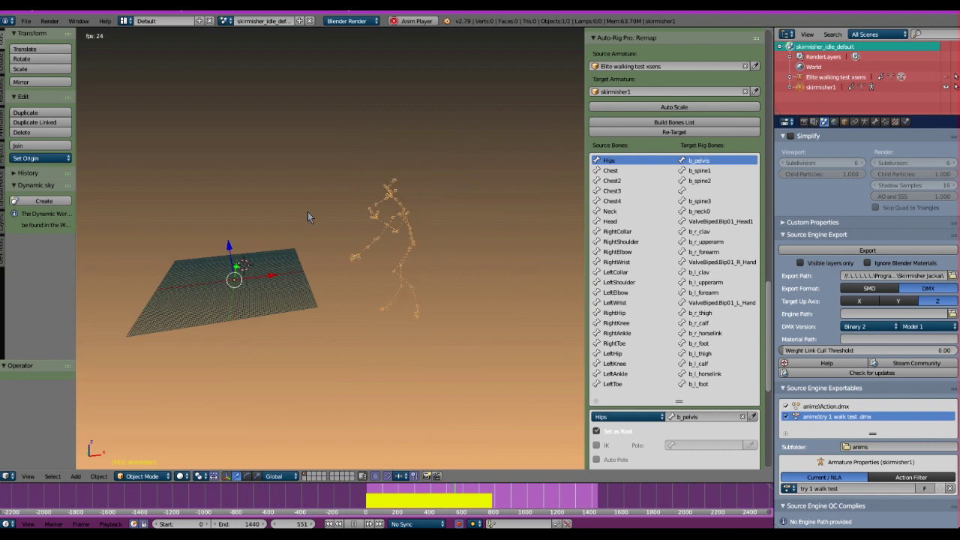
pyautogui.keyDown('shift'); pyautogui.moveTo(327, 249); pyautogui.dragTo(411, 278, button='middle'); pyautogui.keyUp('shift')
pyautogui.hotkey('alt', 'a')
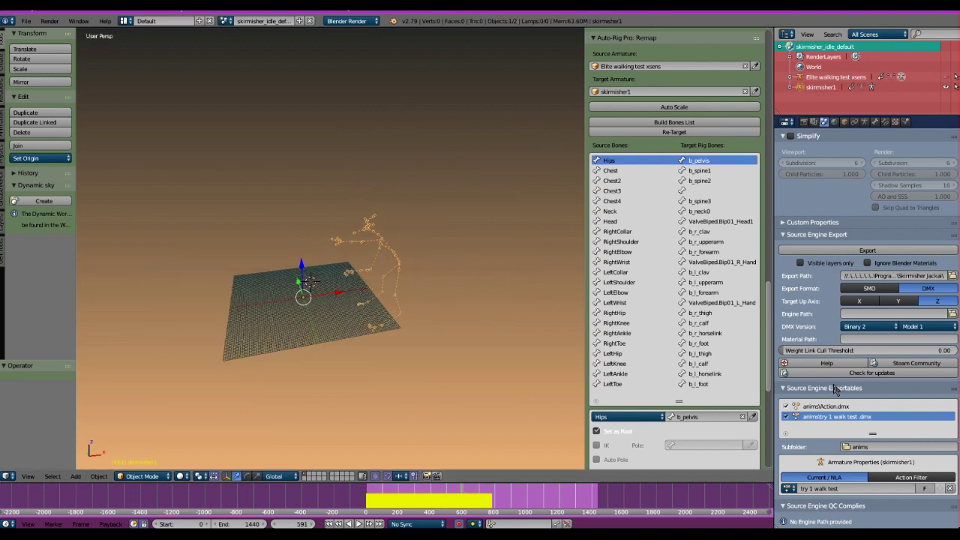
# - Compare the Action.dmx and try 1 walk test.dmx exportables to see which armature each one belongs to
pyautogui.click(849, 408)
pyautogui.click(854, 417)
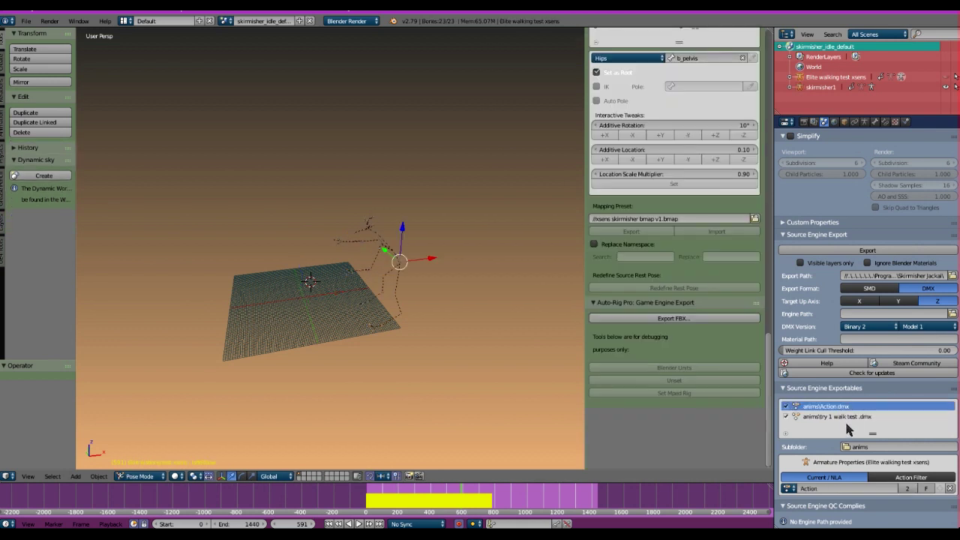
pyautogui.click(823, 406)
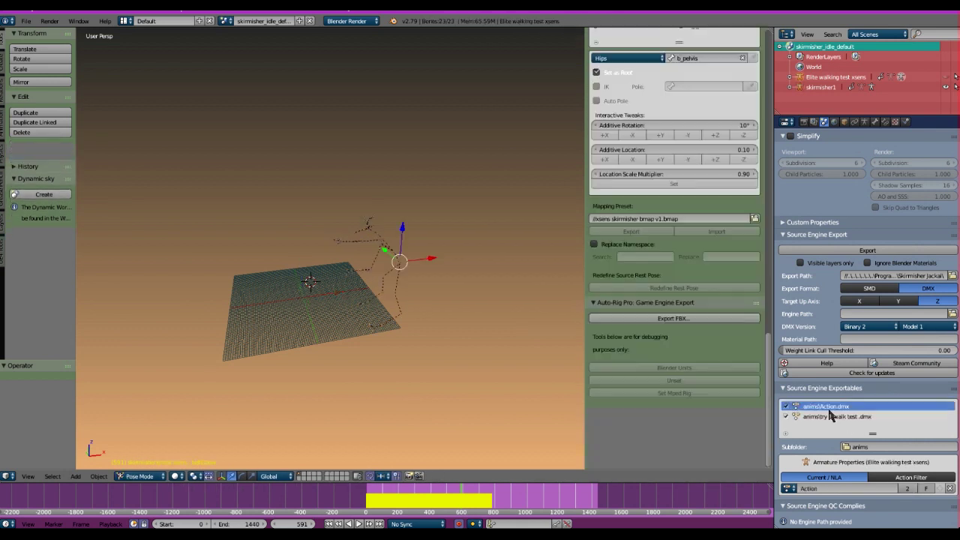
pyautogui.click(829, 417)
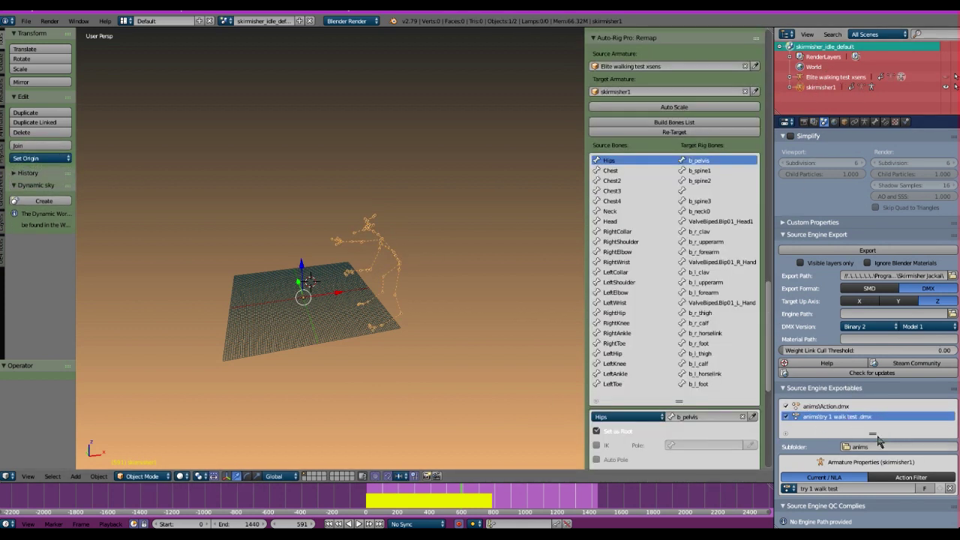
pyautogui.click(852, 407)
pyautogui.click(853, 418)
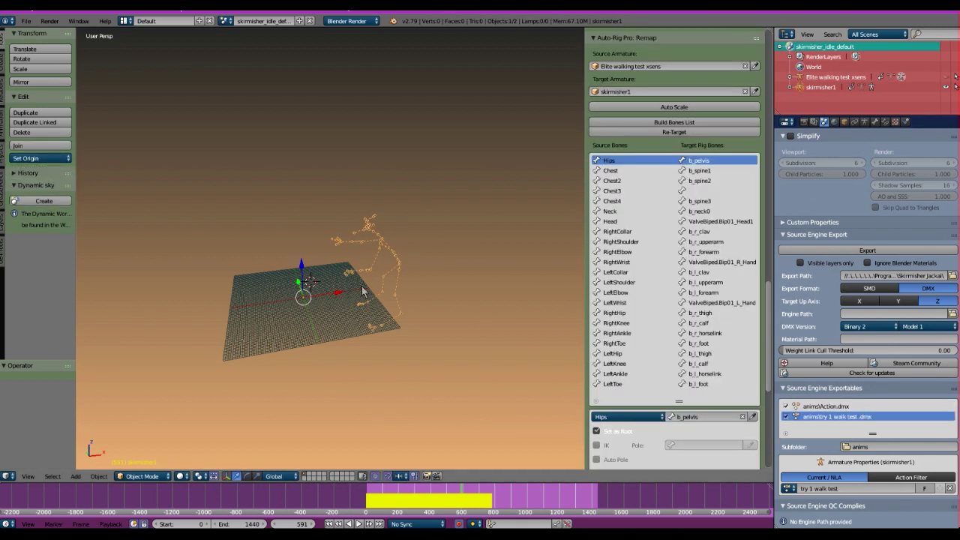
pyautogui.scroll(4, 442, 282)
pyautogui.rightClick(469, 217)
pyautogui.rightClick(436, 230)
pyautogui.rightClick(359, 217)
pyautogui.click(841, 406)
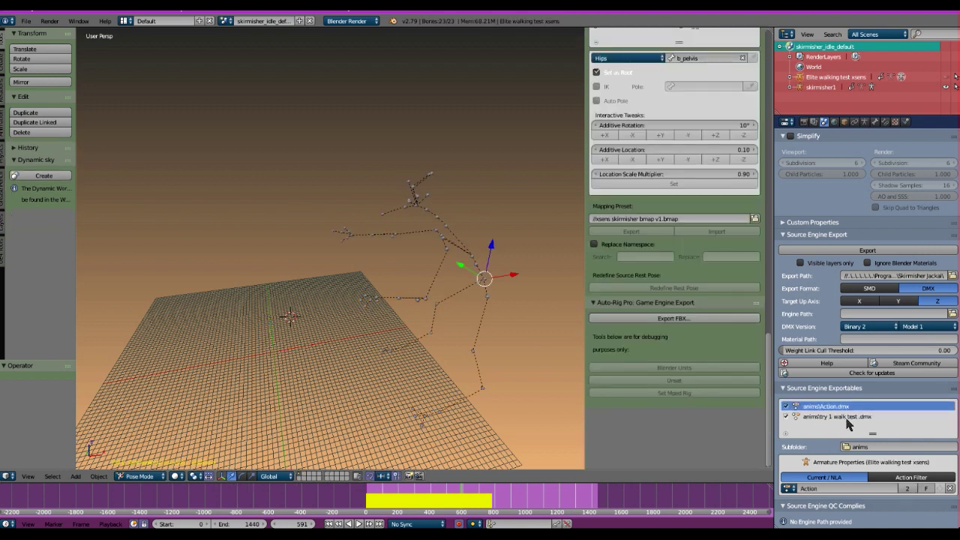
# - Rename the try 1 walk test action as FIGHT jackal walking take 1 and start its Source Engine export
pyautogui.click(846, 417)
pyautogui.click(847, 488)
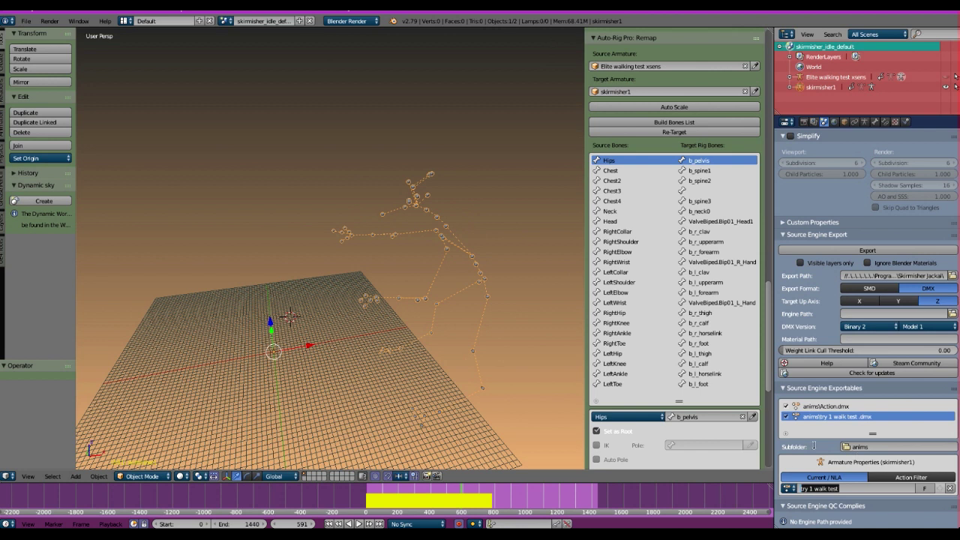
pyautogui.write('FIGHT')
pyautogui.press('Return')
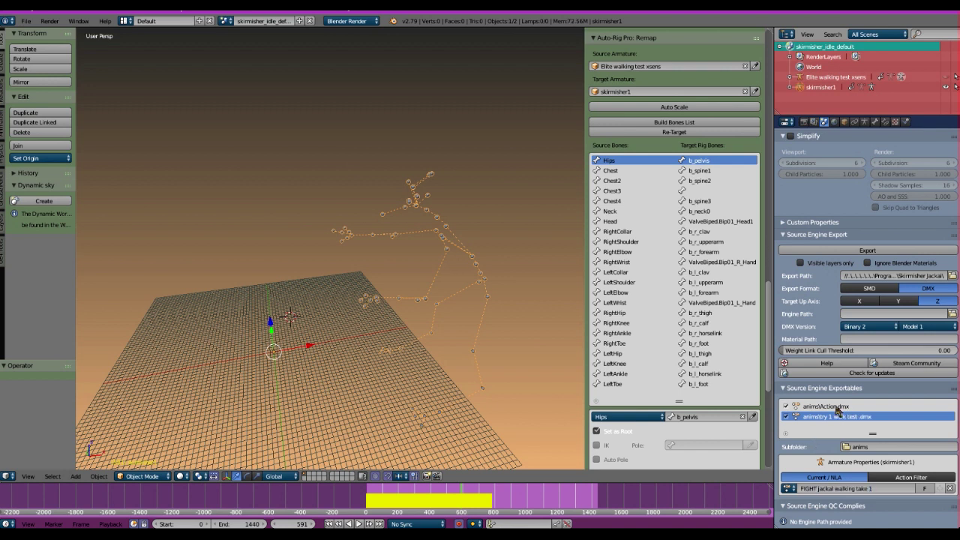
pyautogui.click(840, 406)
pyautogui.click(846, 417)
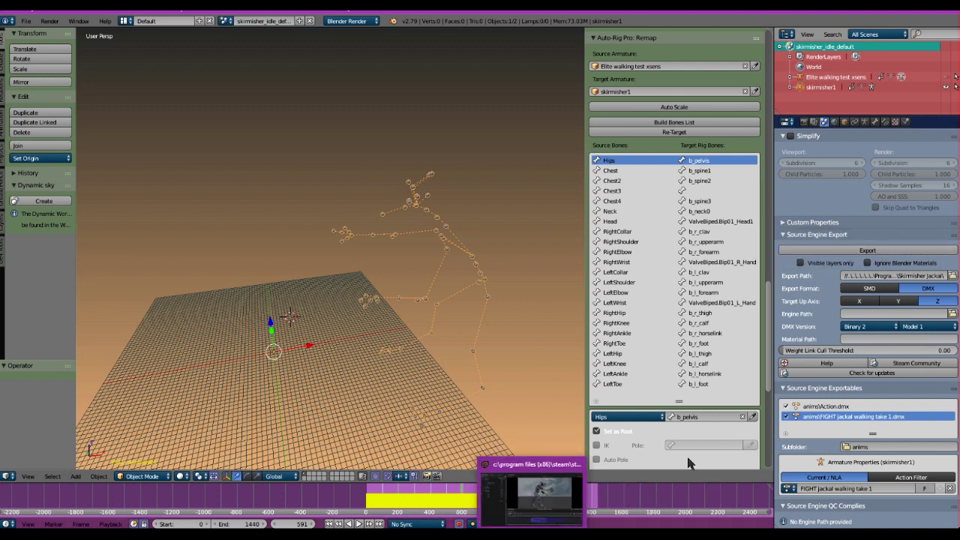
pyautogui.click(880, 252)
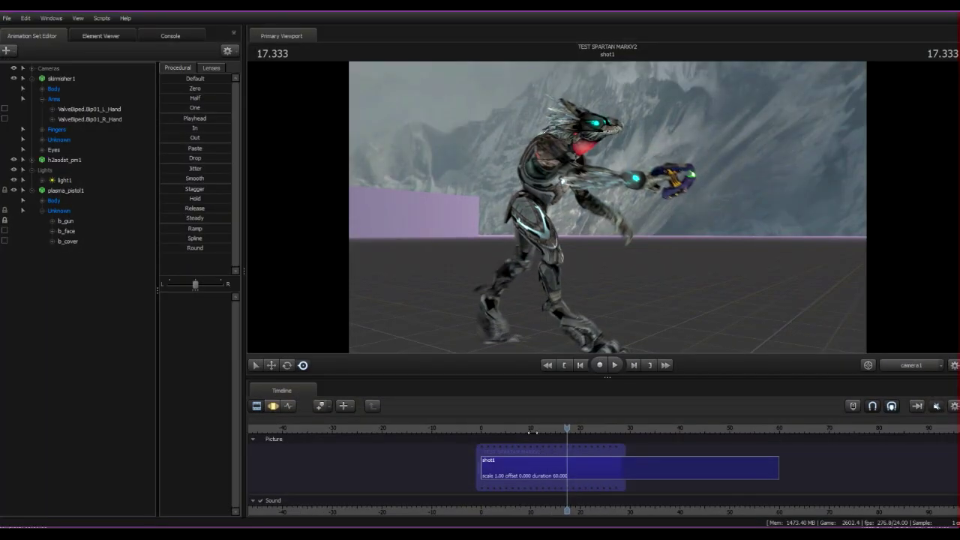
# - Switch to Source Filmmaker, replay the skirmisher animation from two earlier points in shot1, and pause it
pyautogui.click(528, 433)
pyautogui.press('space')
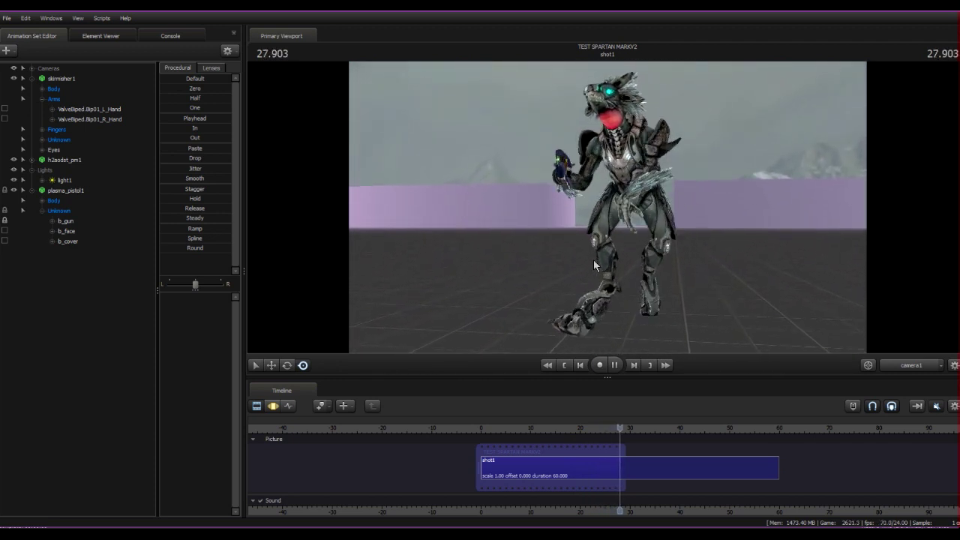
pyautogui.click(496, 427)
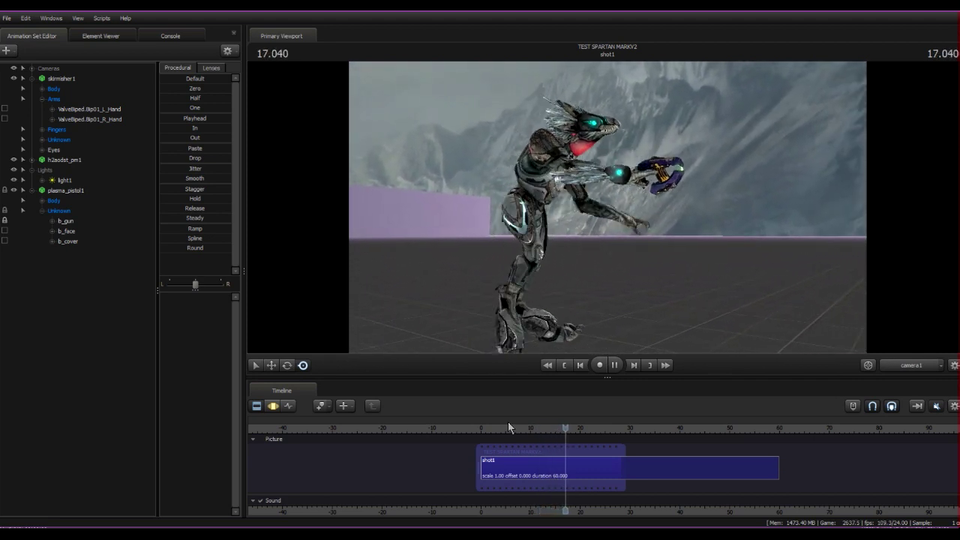
pyautogui.press('space')
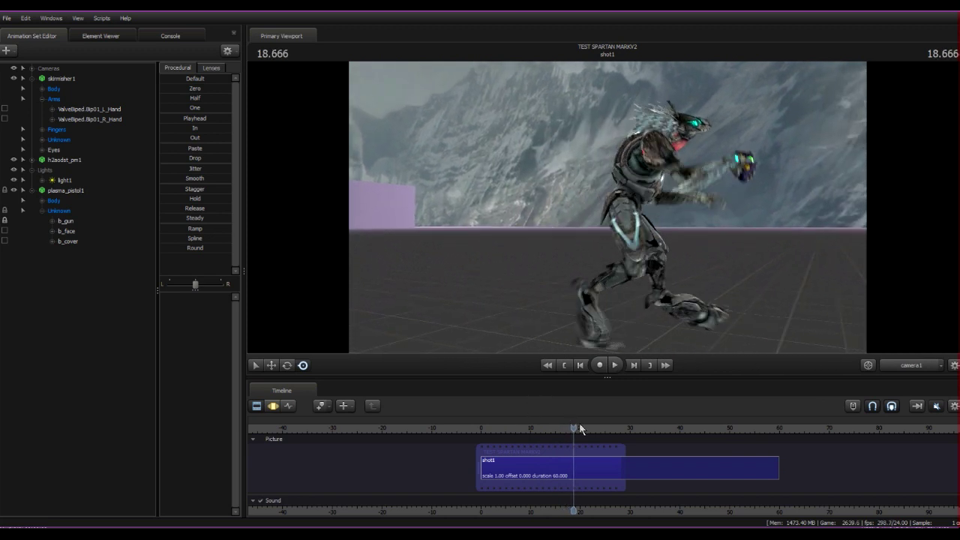